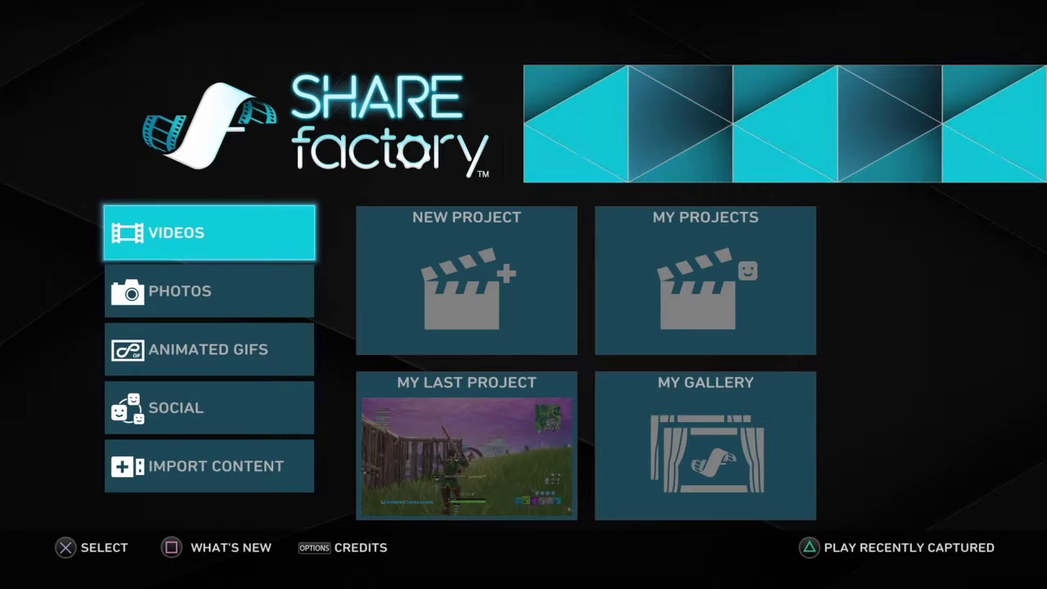
key(Right)
key(Right)
key(Down)
key(Left)
key(Up)
key(Right)
key(Down)
key(Left)
key(Left)
key(Down)
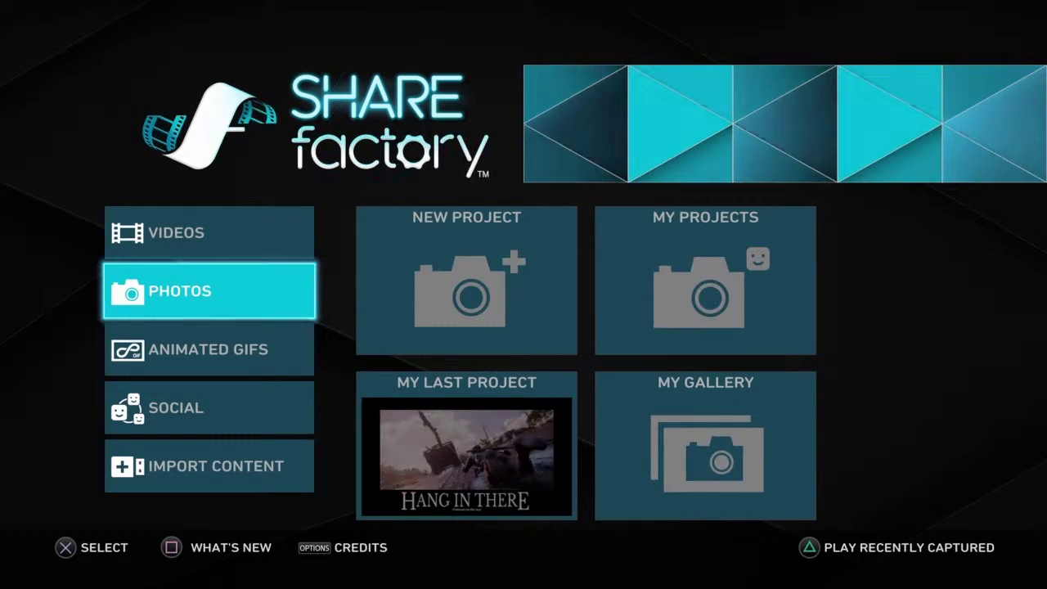
key(Down)
key(Down)
key(Down)
key(Down)
Create a new video project using the Fortnite theme.
key(Right)
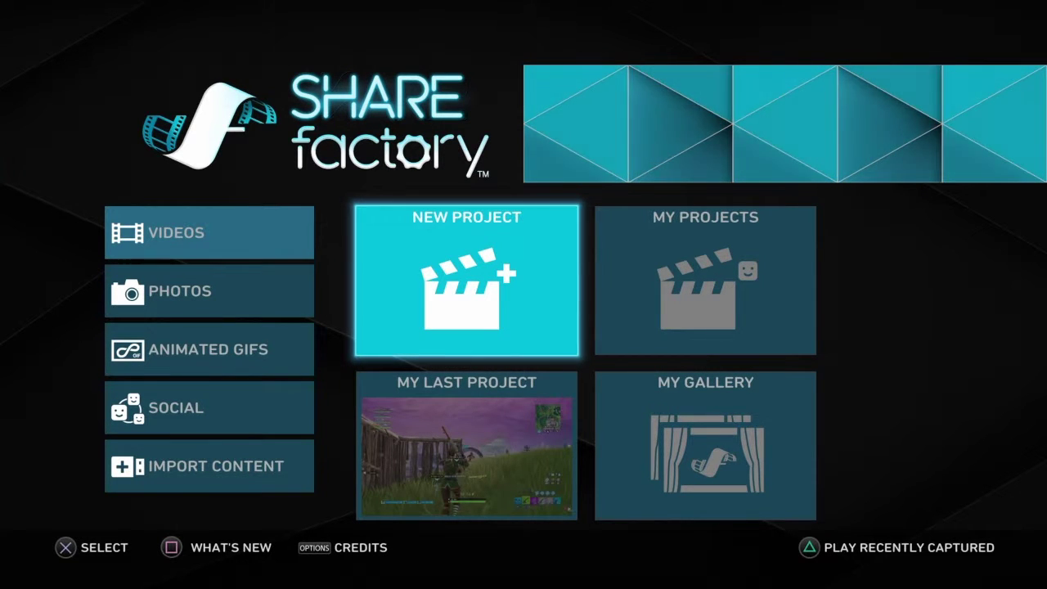
key(Return)
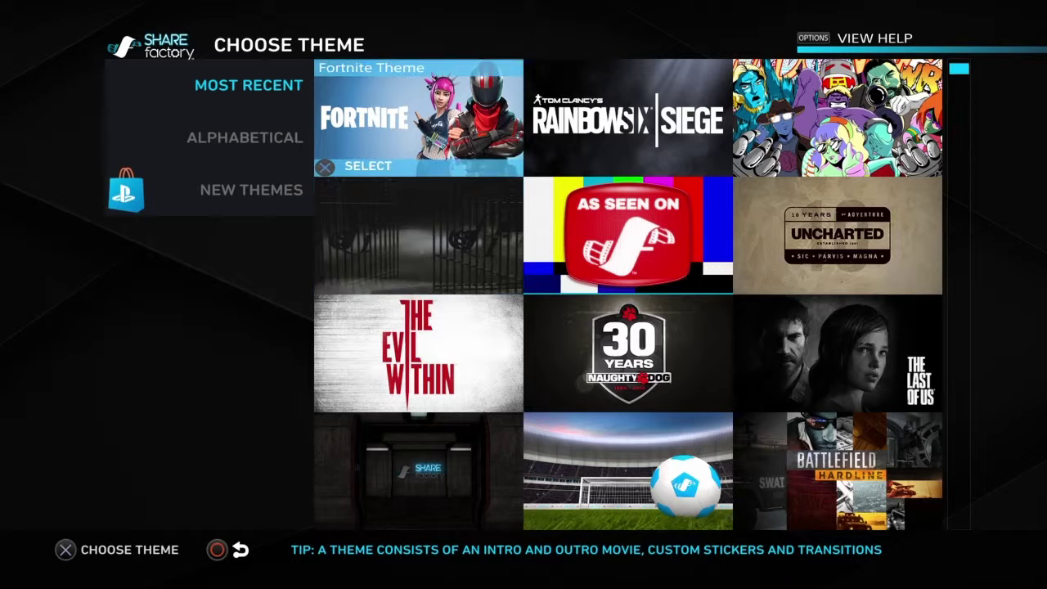
key(Right)
key(Down)
key(Left)
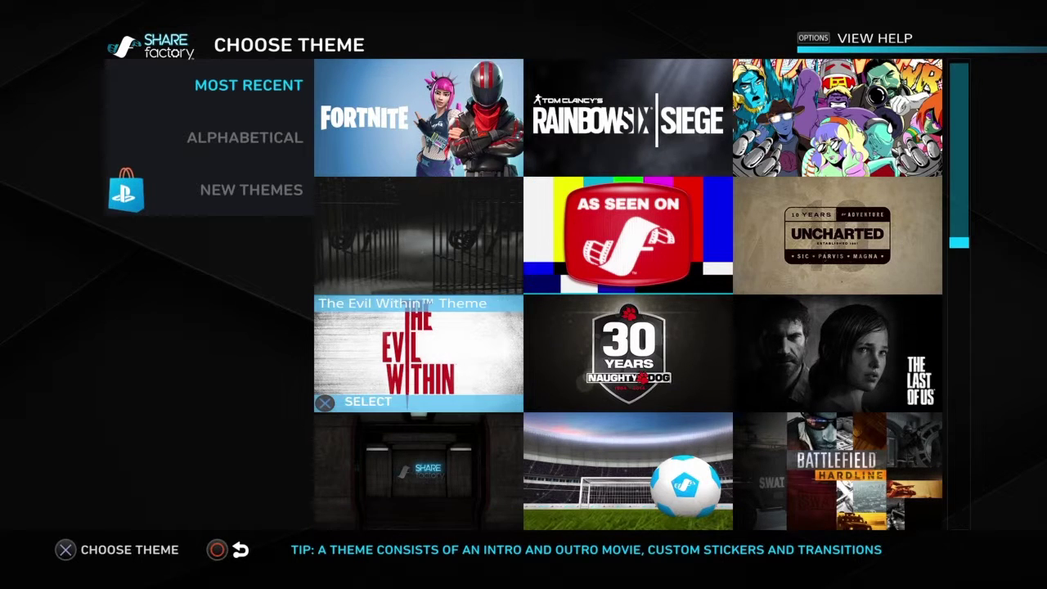
key(Up)
key(Up)
key(Return)
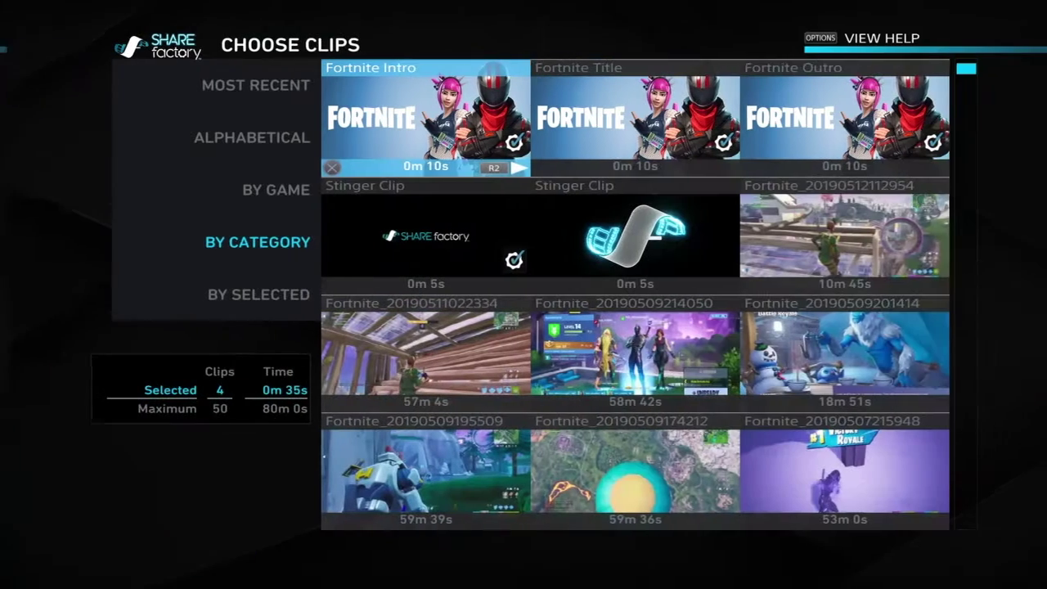
Deselect the preselected Fortnite intro, title and outro clips so no theme clips go into the project.
key(Return)
key(Right)
key(Return)
key(Right)
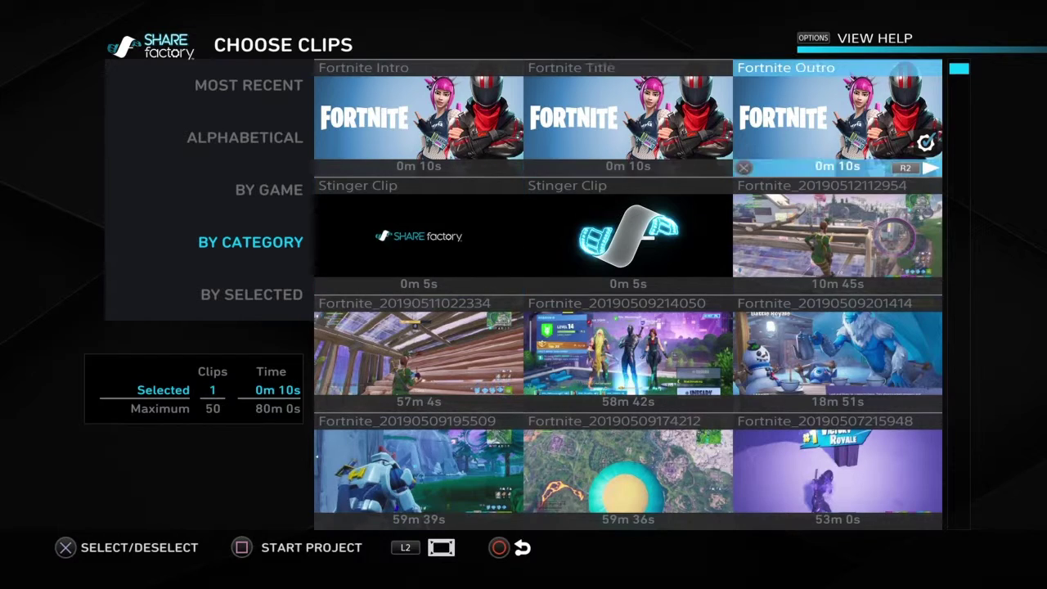
key(Return)
Choose the 1m 45s Fortnite clip with the "Trick shots" thumbnail and start the project with it.
key(Down)
key(Left)
key(Down)
key(Down)
key(Down)
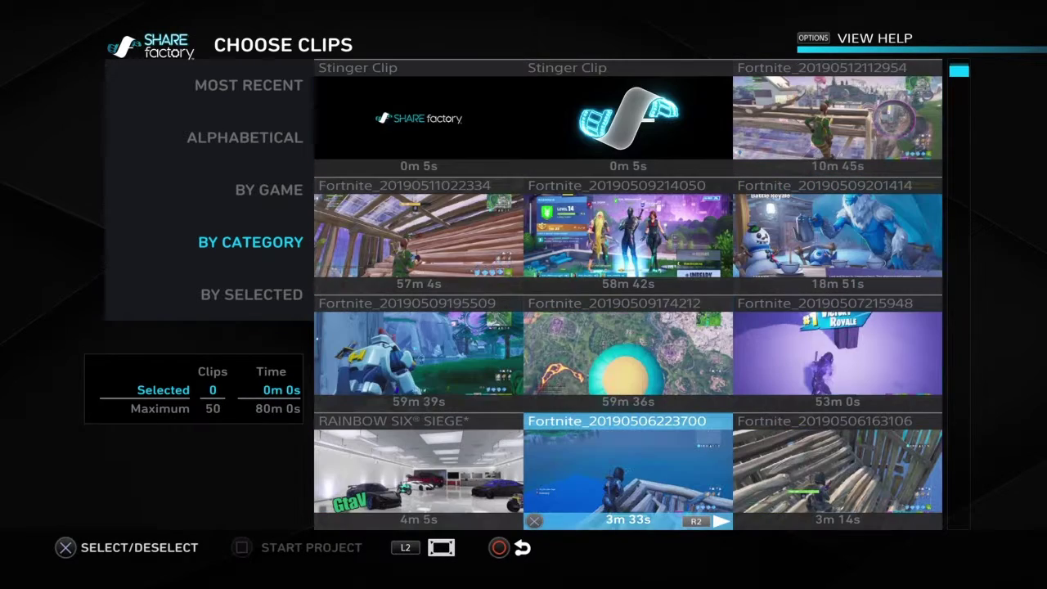
key(Up)
key(Down)
key(Down)
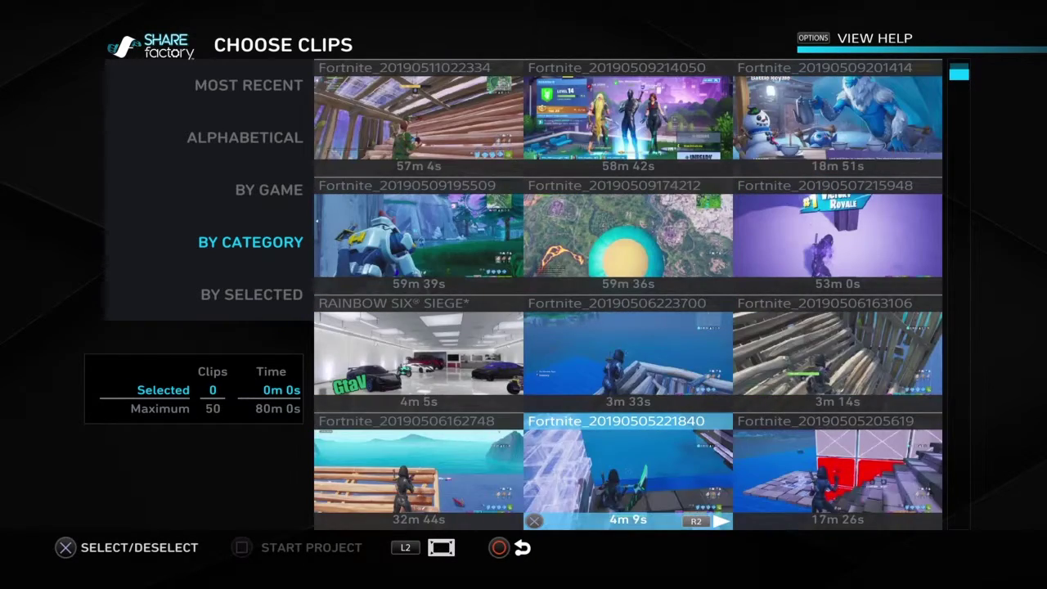
key(Down)
key(Down)
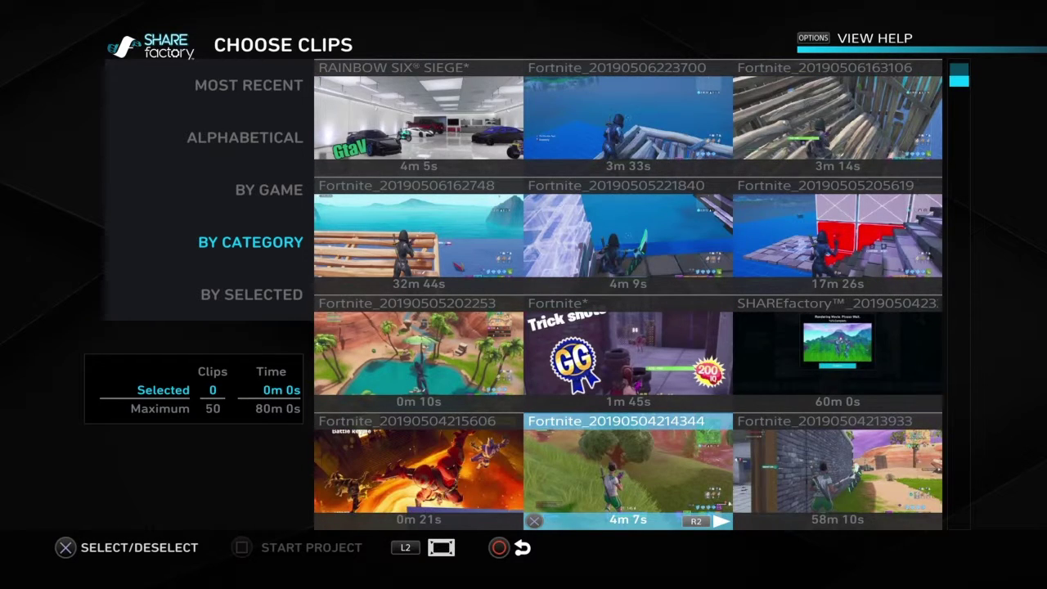
key(Down)
key(Down)
key(Up)
key(Up)
key(Up)
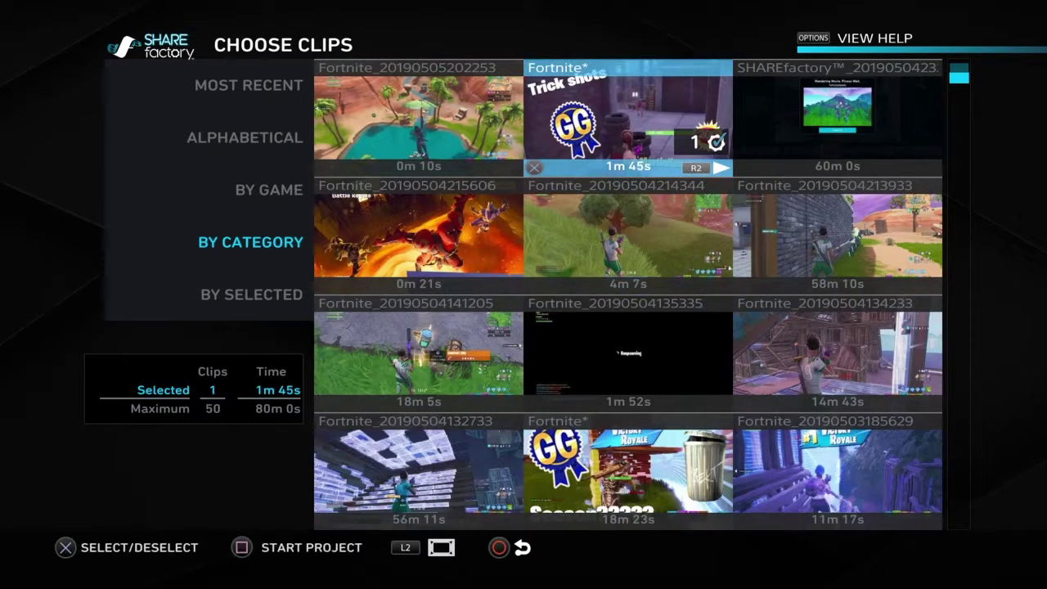
key(square)
key(Return)
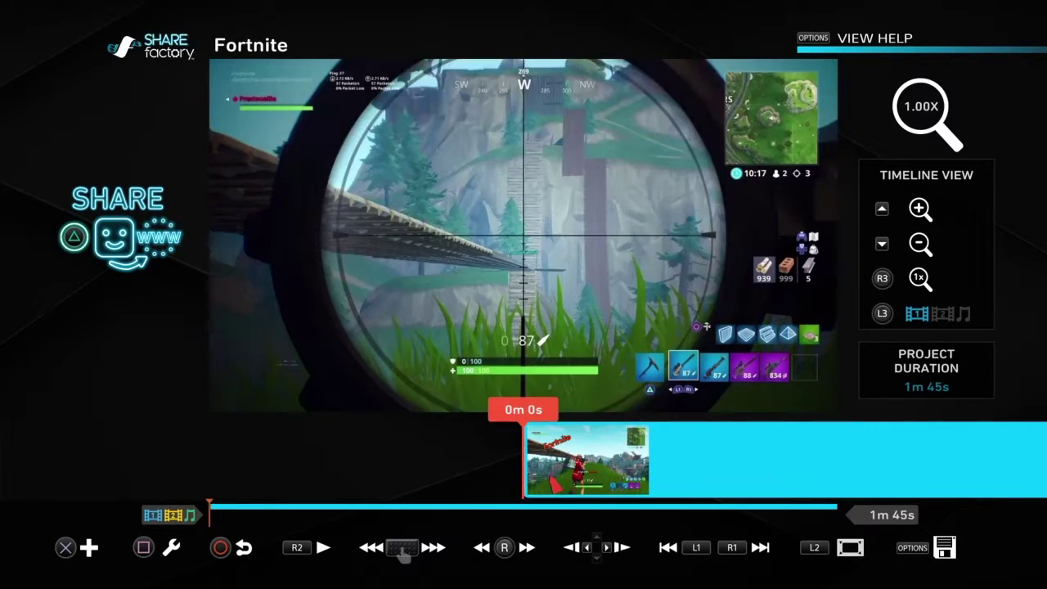
Look through the clip on the timeline to examine its different gameplay moments.
key(Right)
key(Right)
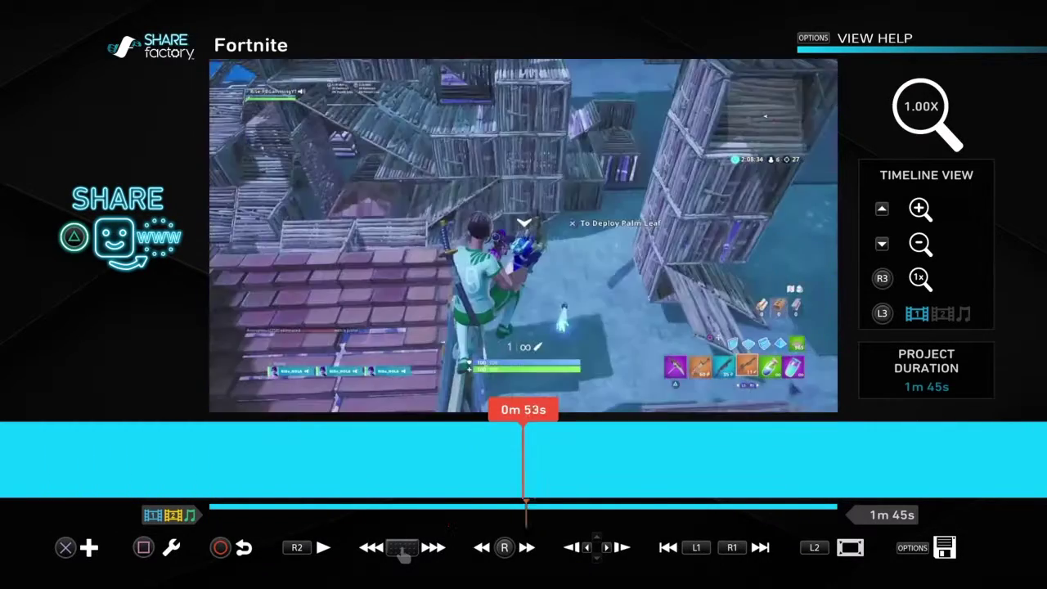
key(Left)
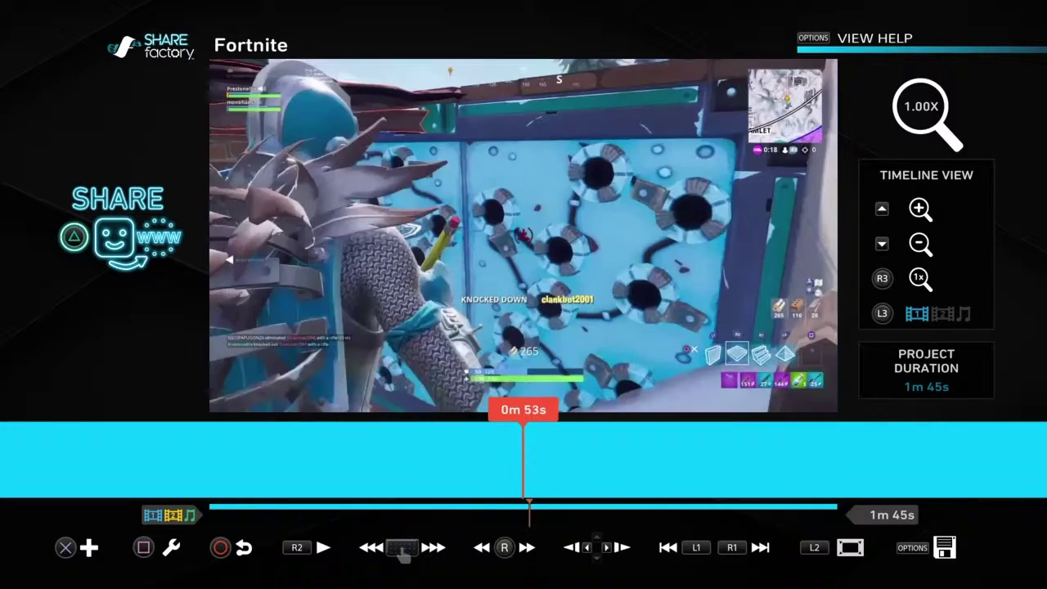
key(Left)
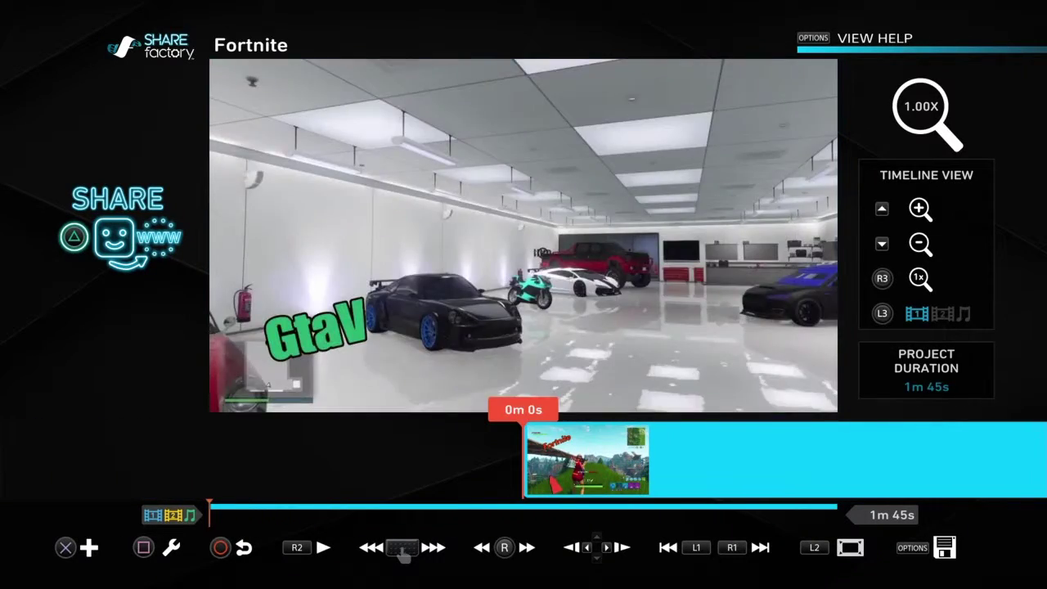
key(Right)
key(Left)
key(Right)
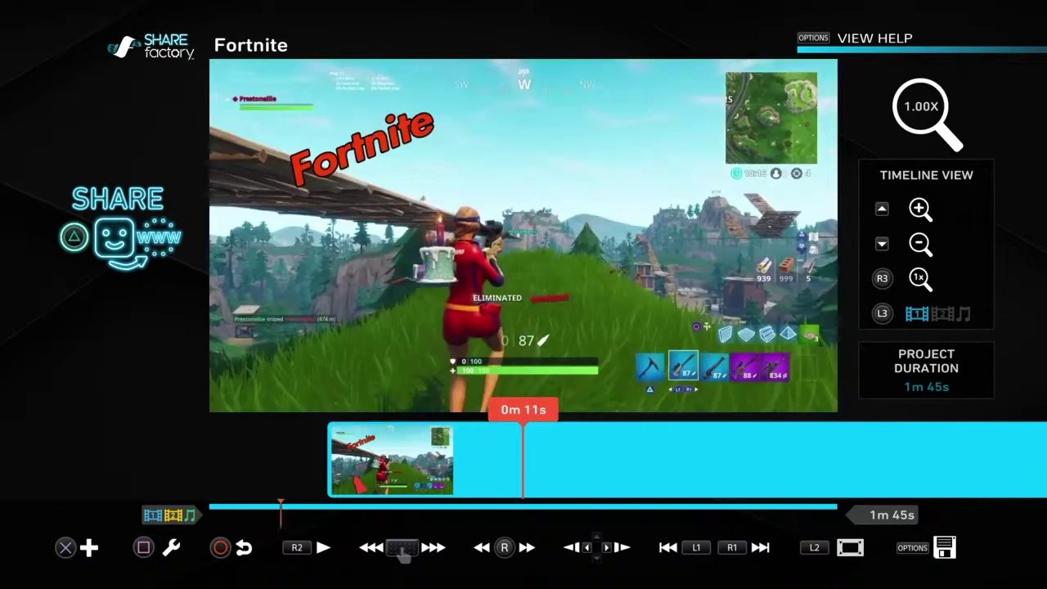
key(End)
key(Return)
key(Escape)
key(Left)
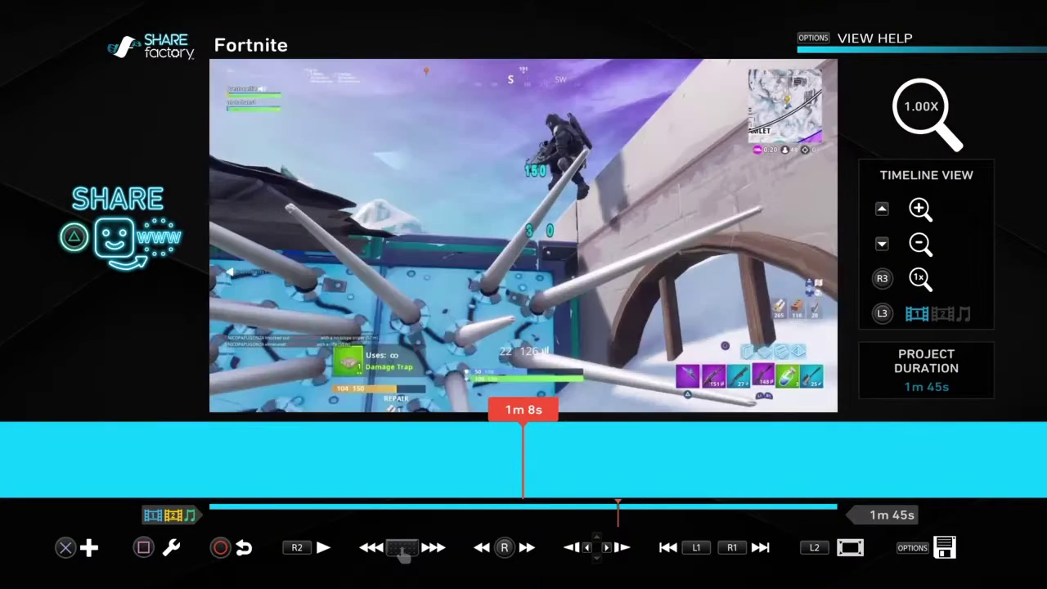
Split the clip at 0m 30s, where the scoped shot scene begins.
key(Return)
key(Escape)
key(Return)
key(Return)
key(Left)
key(Left)
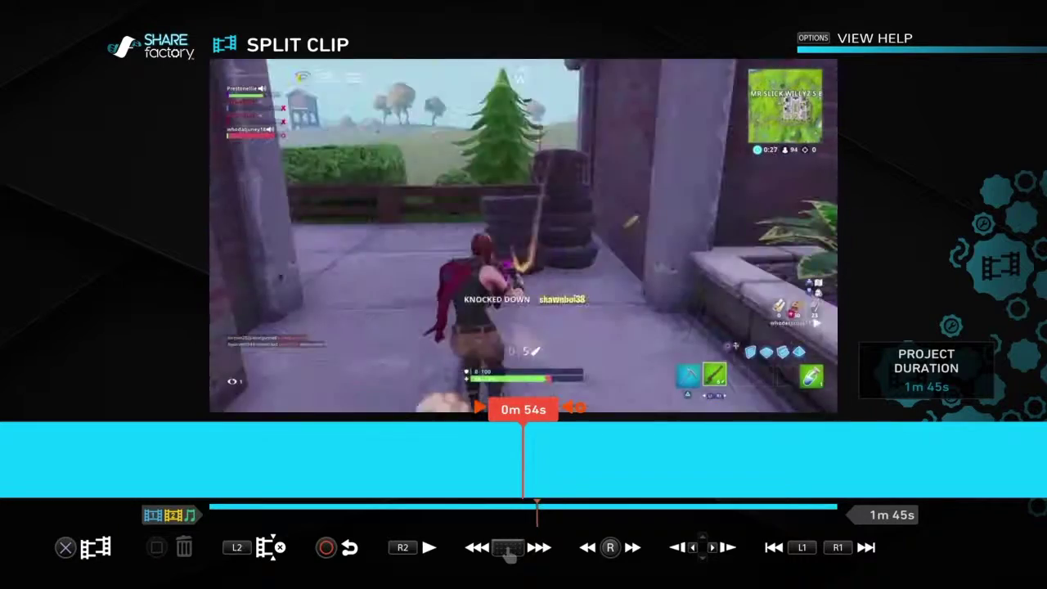
key(Right)
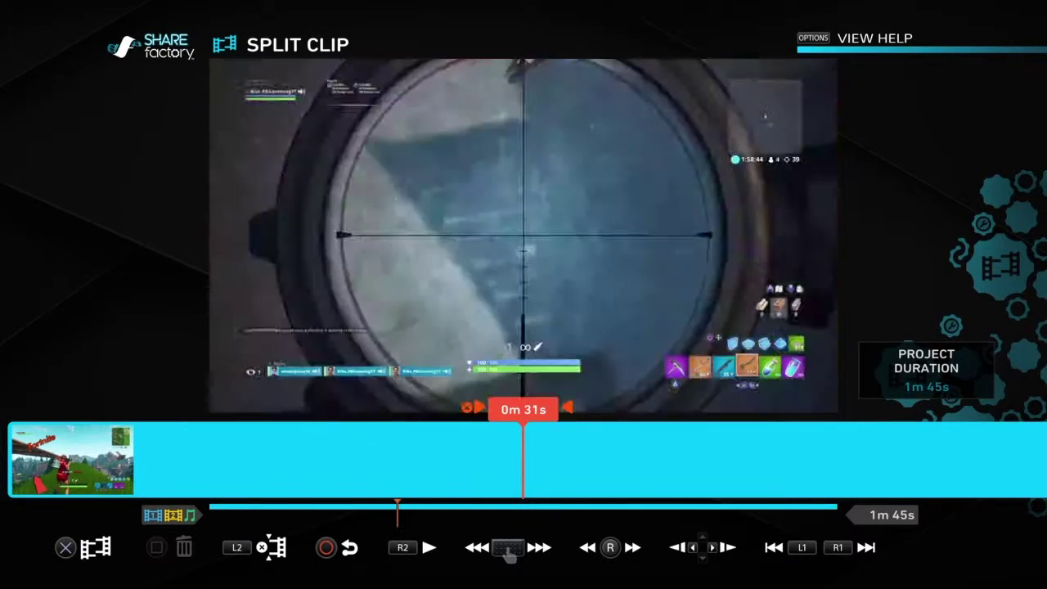
key(Left)
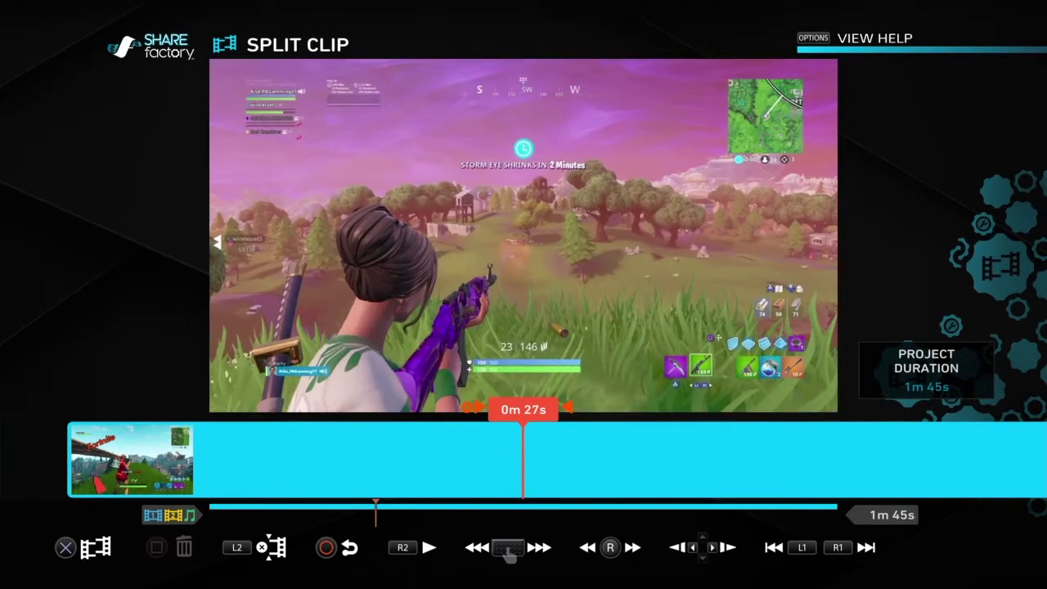
key(Return)
key(Escape)
key(Right)
key(Right)
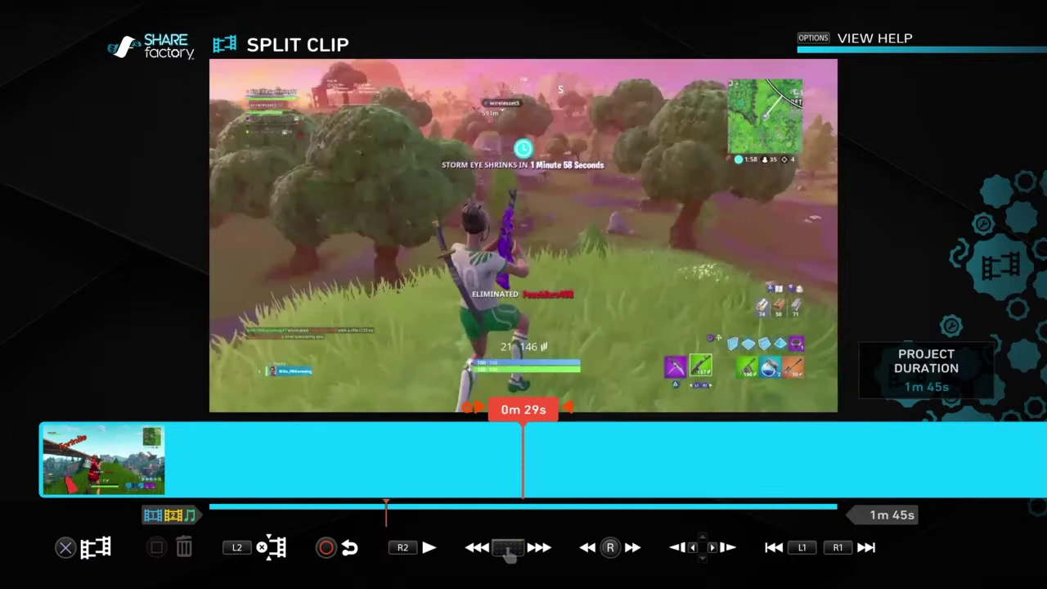
key(Right)
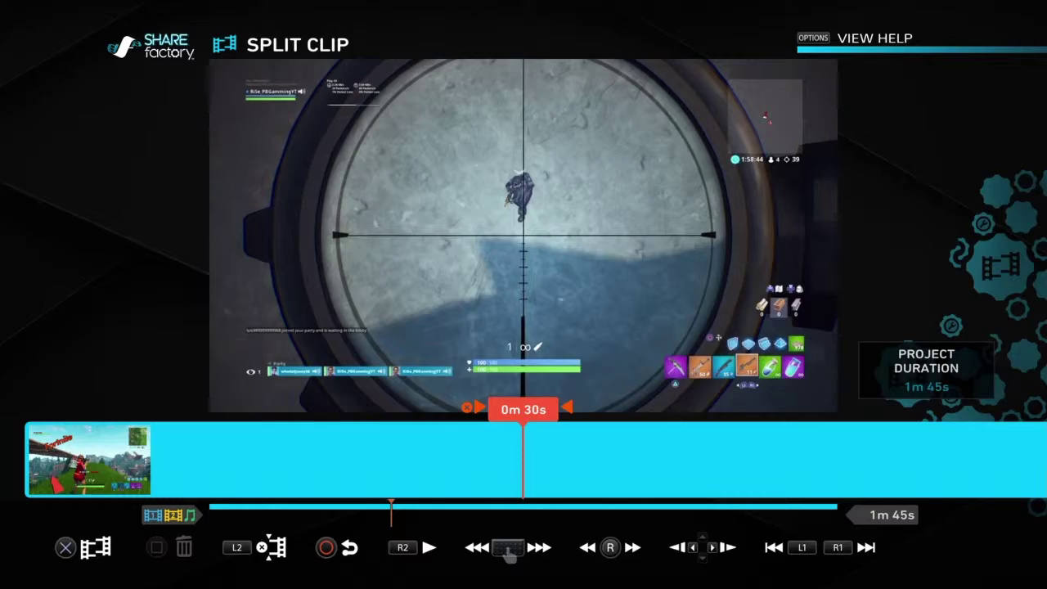
key(Return)
key(Left)
key(Return)
Split the second part near 0m 34s to isolate a short segment, and leave the split tool.
key(Right)
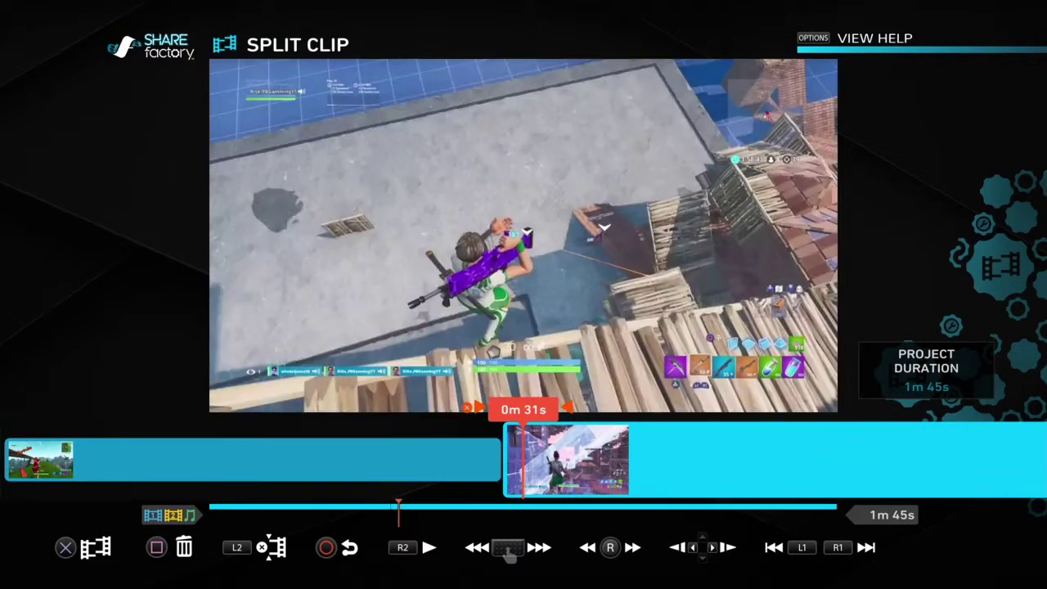
key(Right)
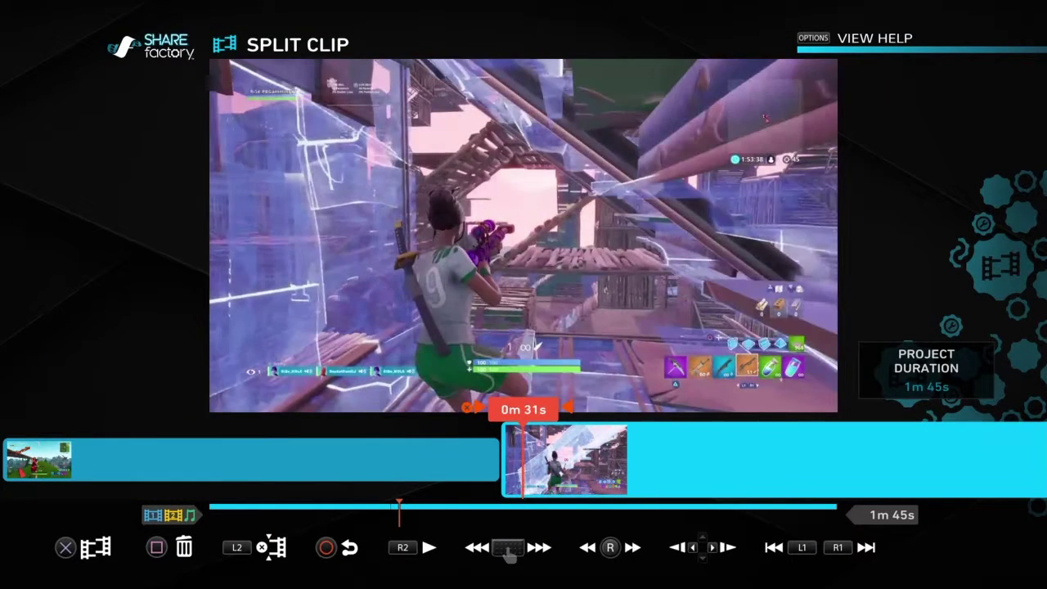
key(Right)
key(Left)
key(Left)
key(Right)
key(space)
key(Return)
key(Escape)
key(Right)
key(Left)
key(Return)
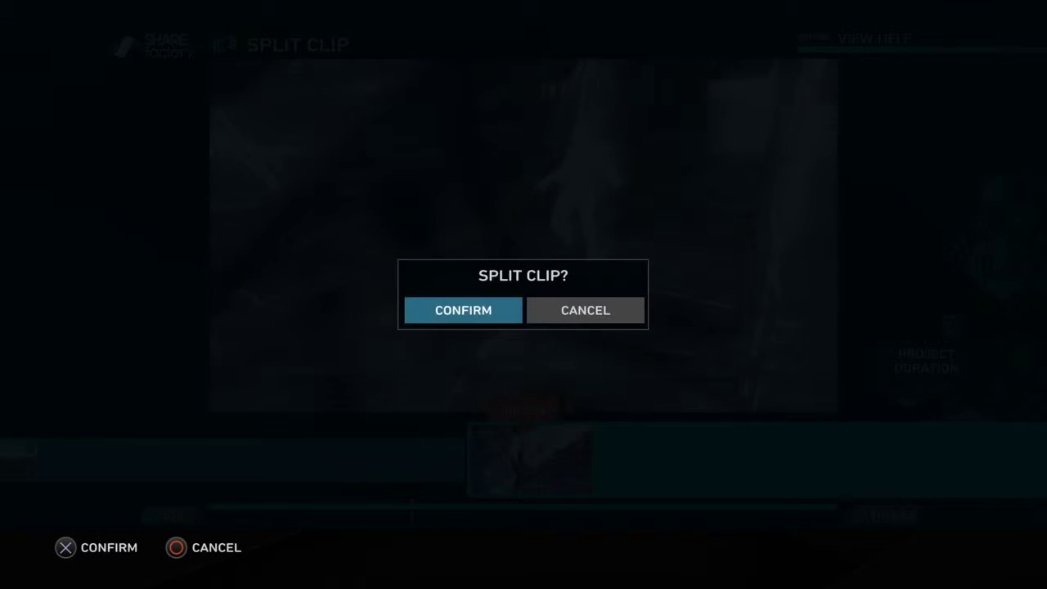
key(Return)
key(Left)
key(Right)
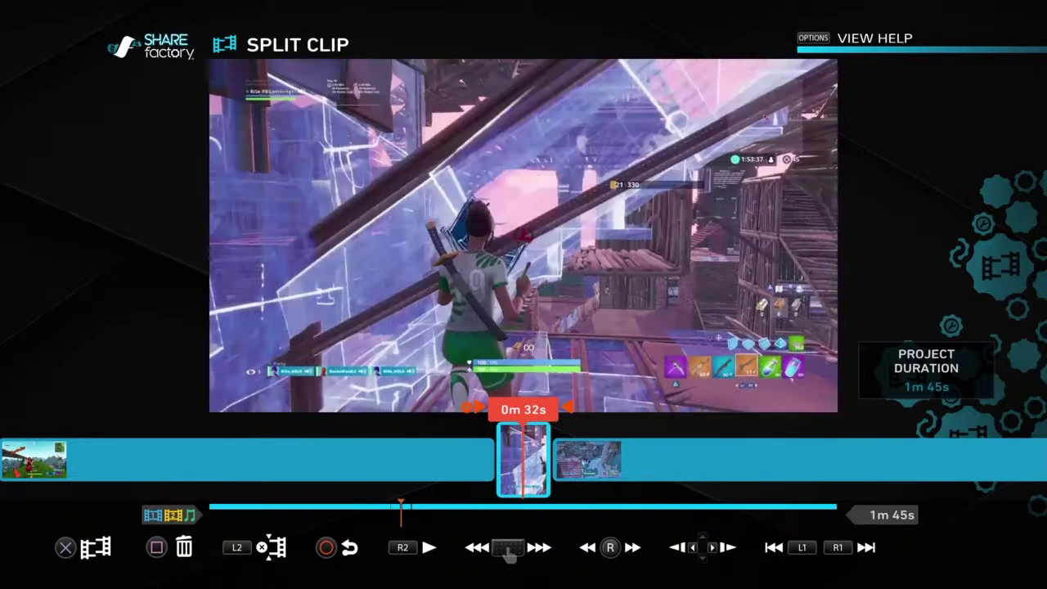
key(Escape)
Preview the short middle clip and apply the Wind filter to it.
key(Left)
key(space)
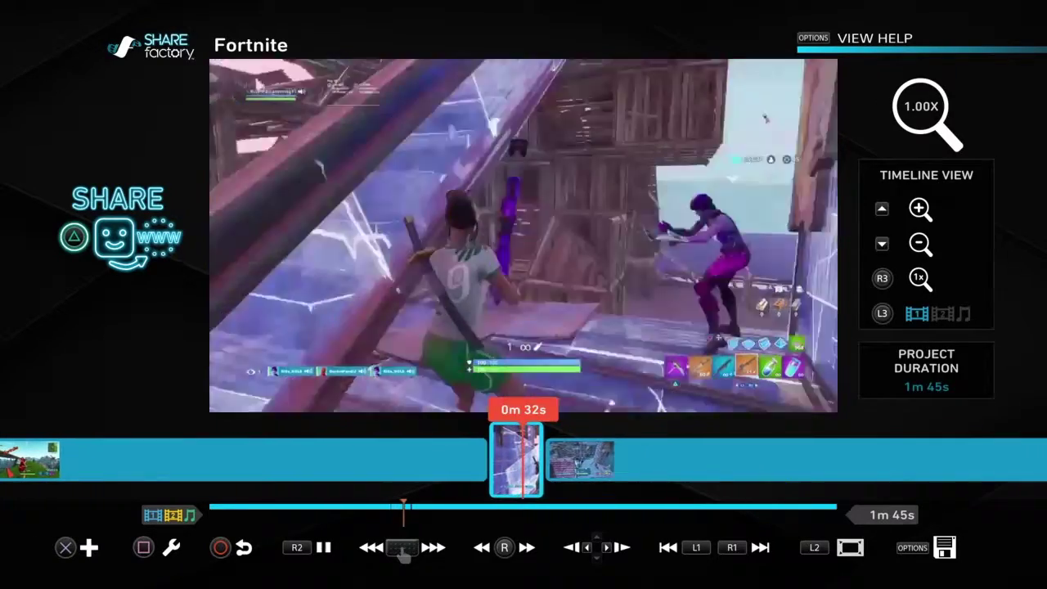
key(space)
key(Left)
key(Return)
key(Escape)
key(Left)
key(s)
key(Down)
key(Escape)
key(Return)
key(Return)
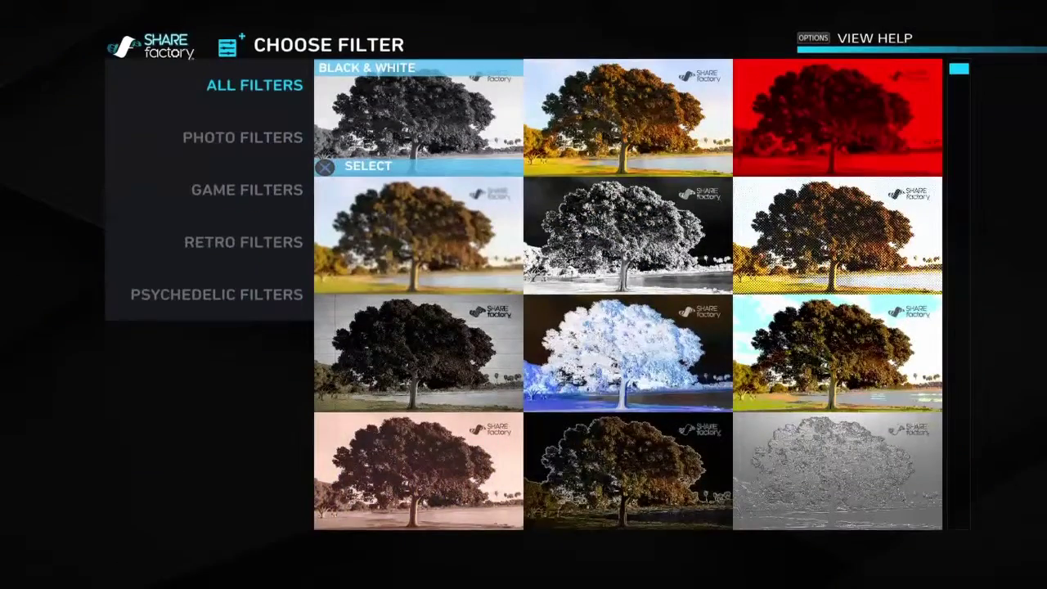
key(Right)
key(Right)
key(Down)
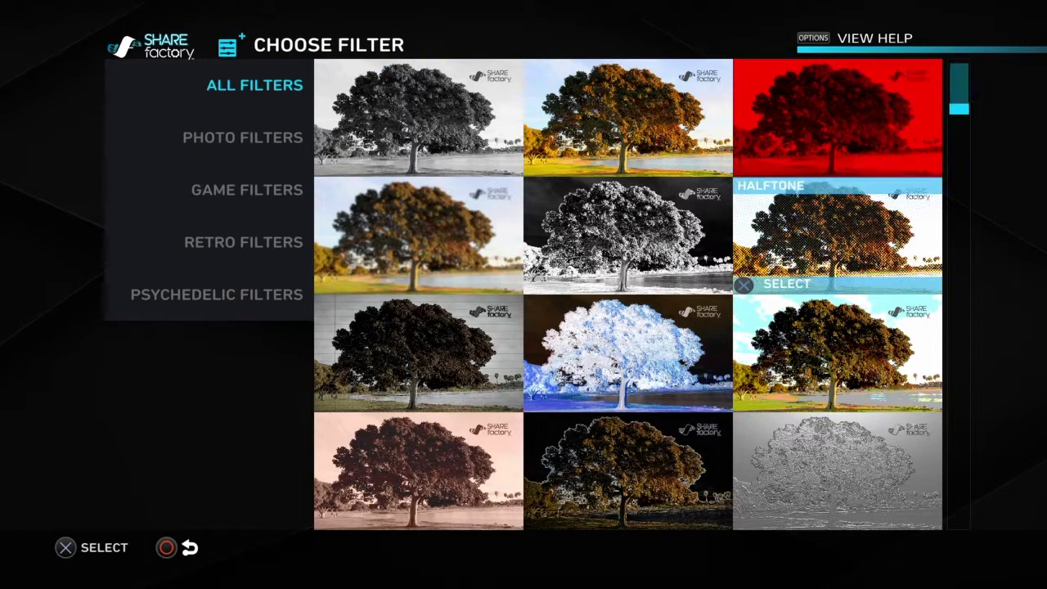
key(Down)
key(Down)
key(Left)
key(Left)
key(Up)
key(Down)
key(Down)
key(Up)
key(Down)
key(Up)
key(Down)
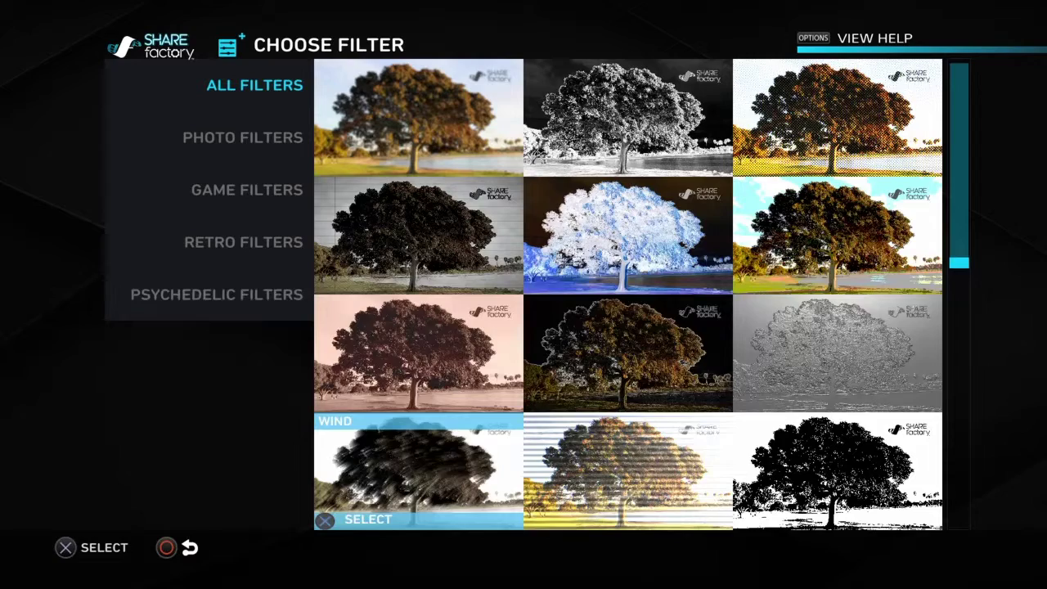
key(Return)
Edit the short clip's Wind filter, lowering its wind speed.
key(Left)
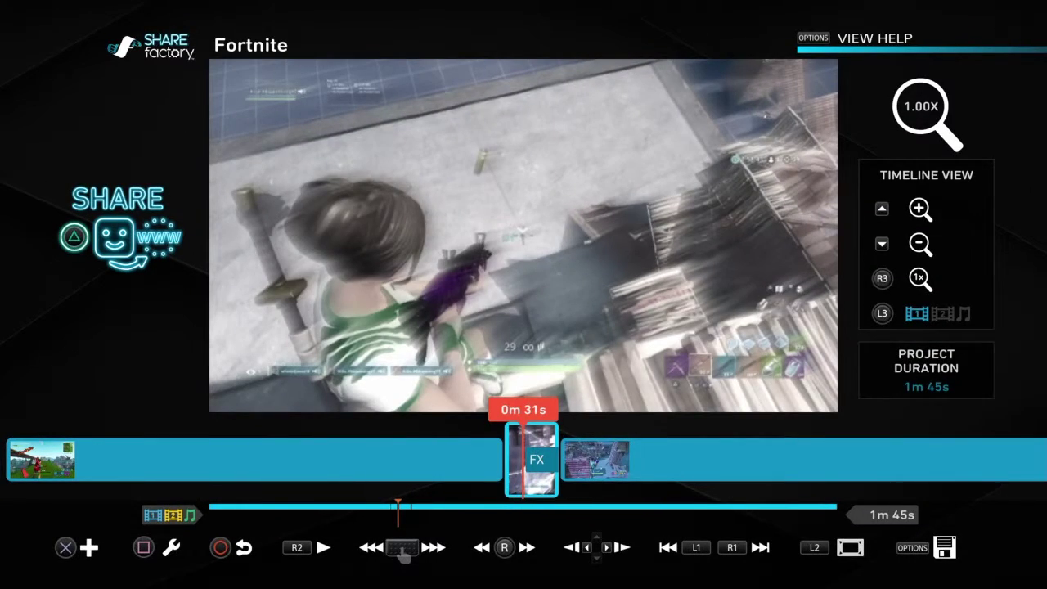
key(Right)
key(Right)
key(Return)
key(Down)
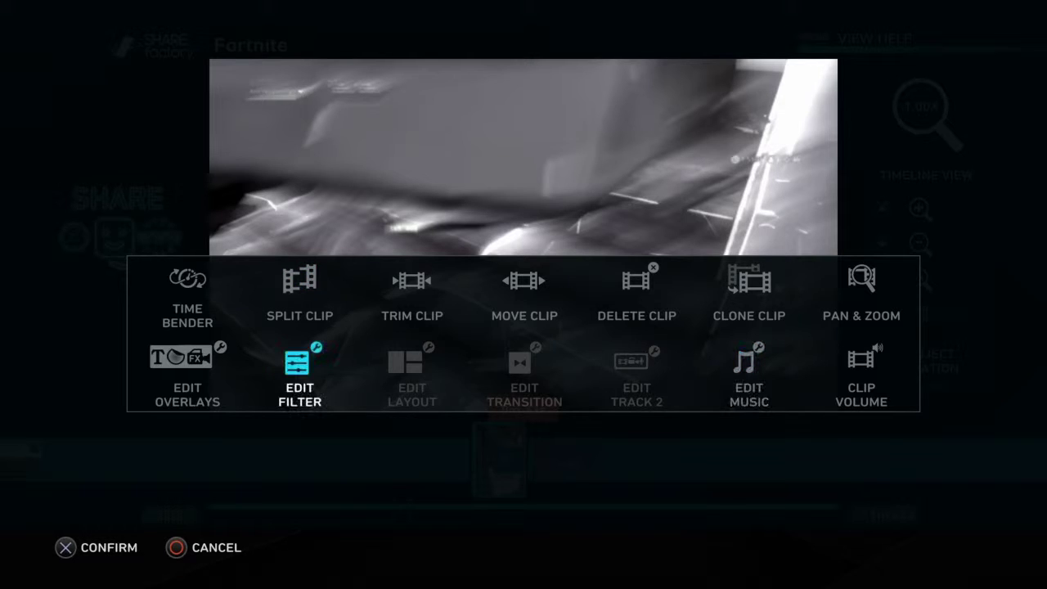
key(Return)
key(Return)
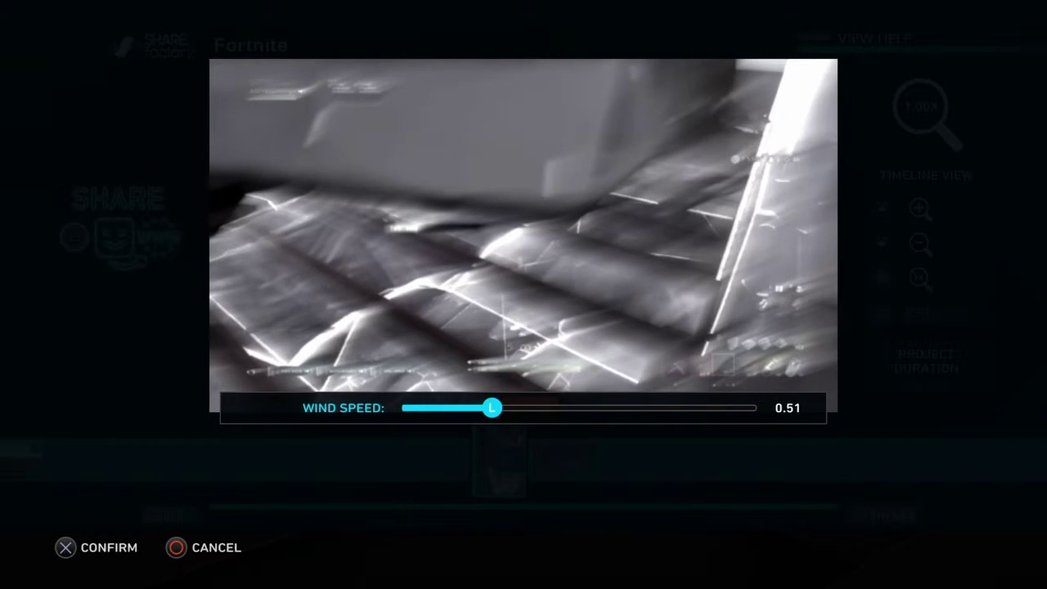
key(Left)
key(Return)
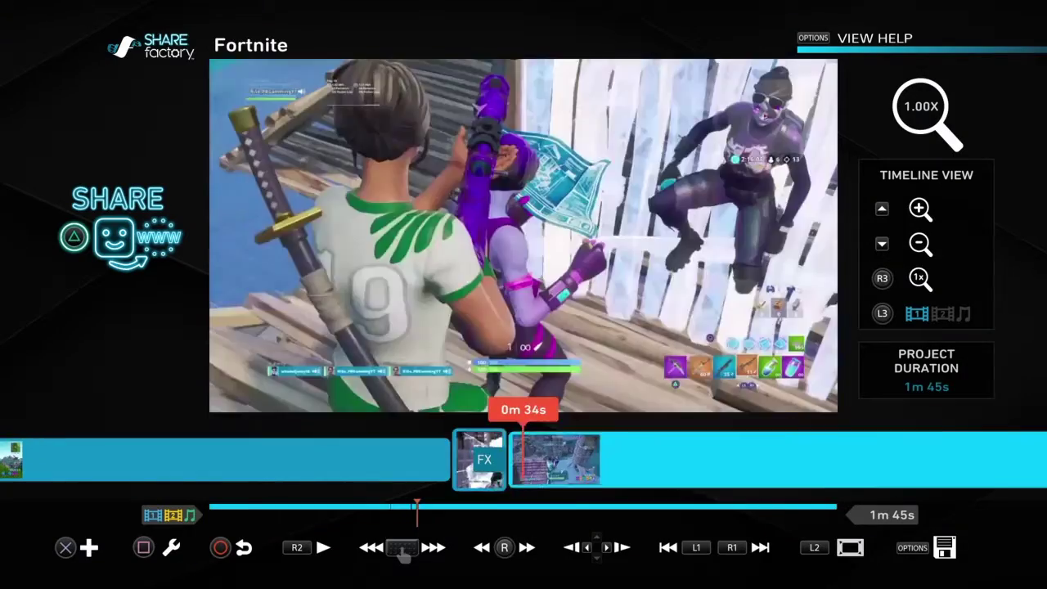
Preview the short clip with its wind effect and delete its image filter.
key(Right)
key(Left)
key(space)
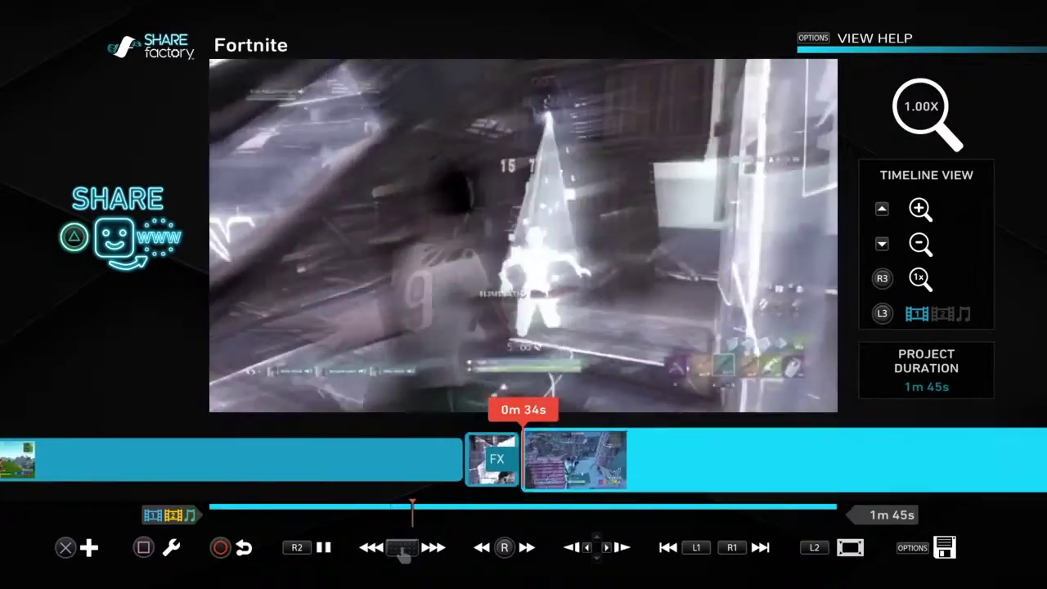
key(Return)
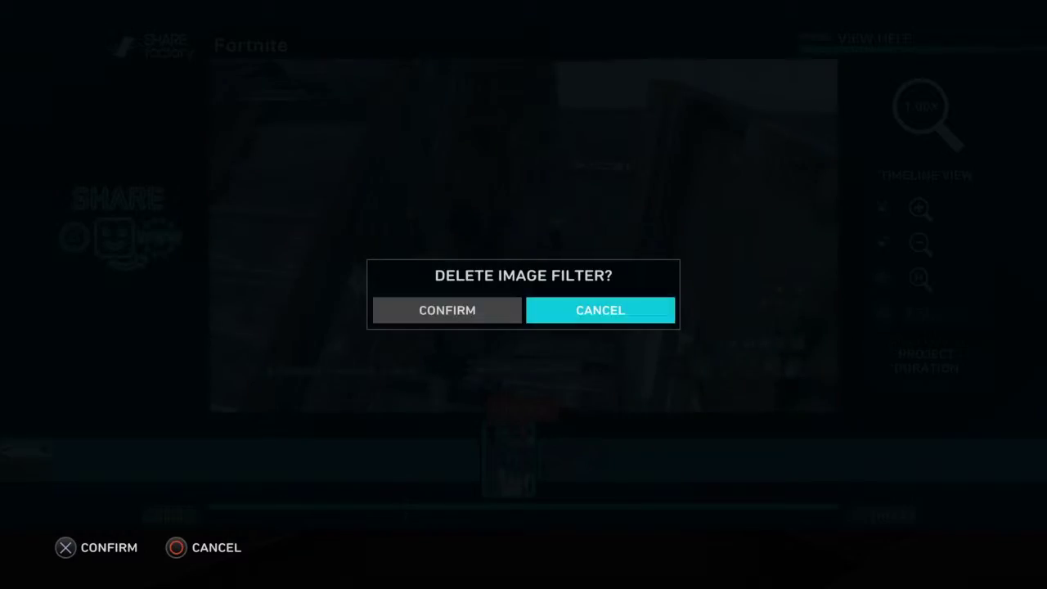
key(Return)
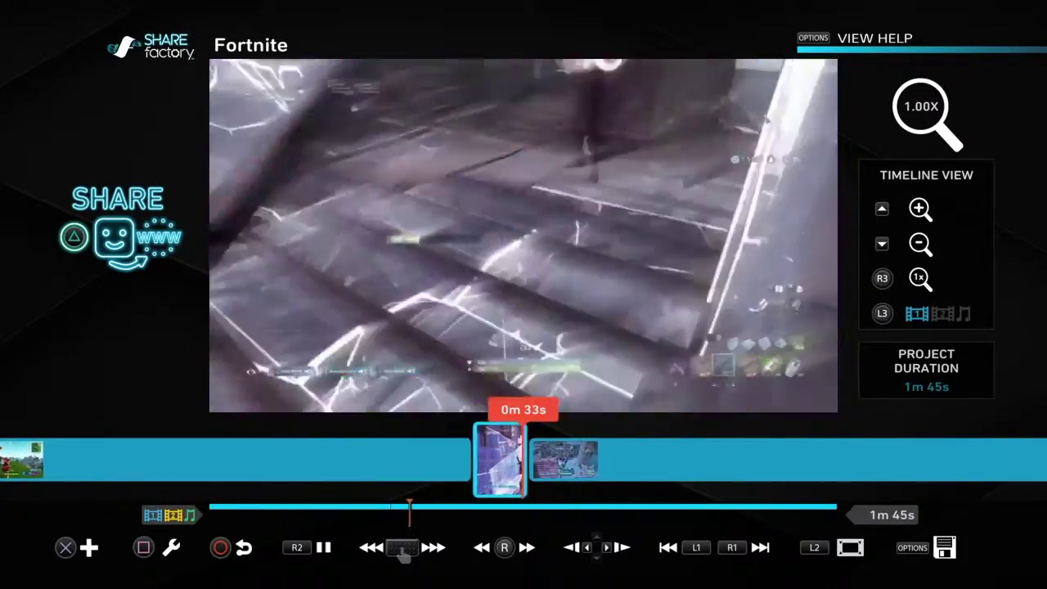
Delete the long first clip before the short segment using the Split Clip tool, and leave the tool.
key(Left)
key(Right)
key(Left)
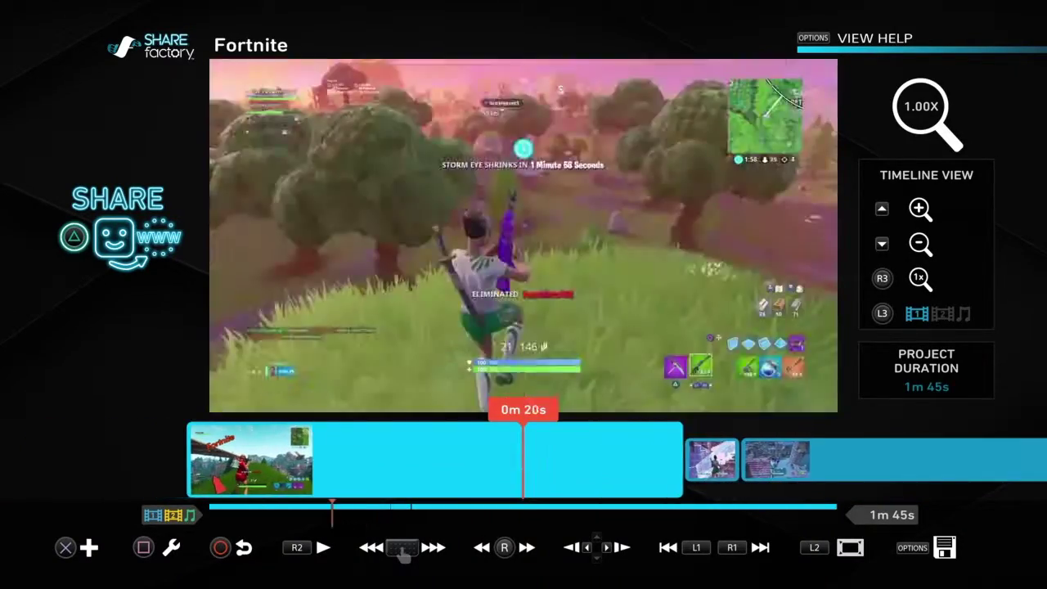
key(Right)
key(Left)
key(s)
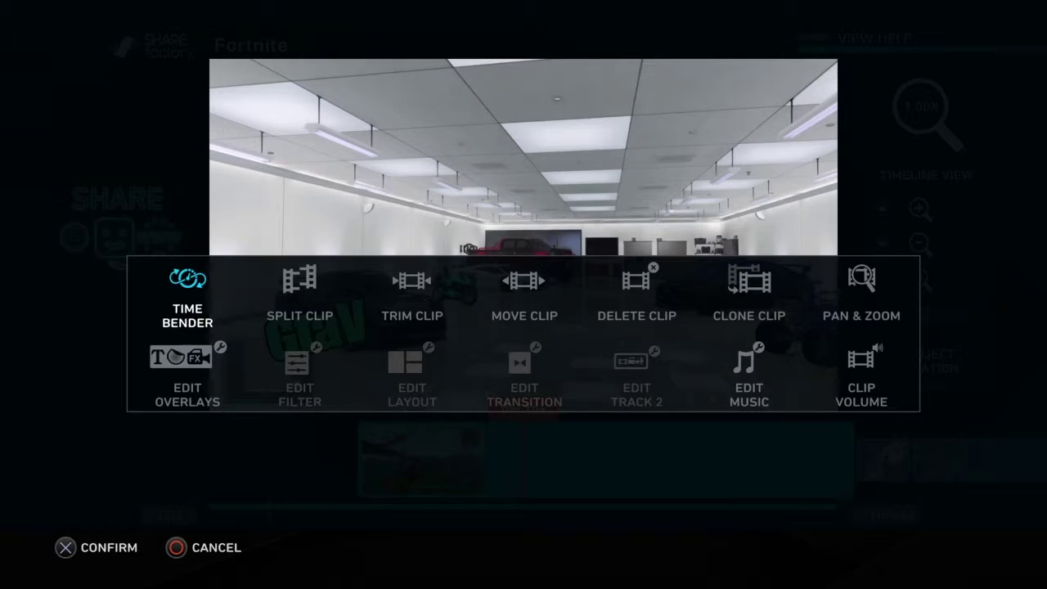
key(Escape)
key(s)
key(Right)
key(Return)
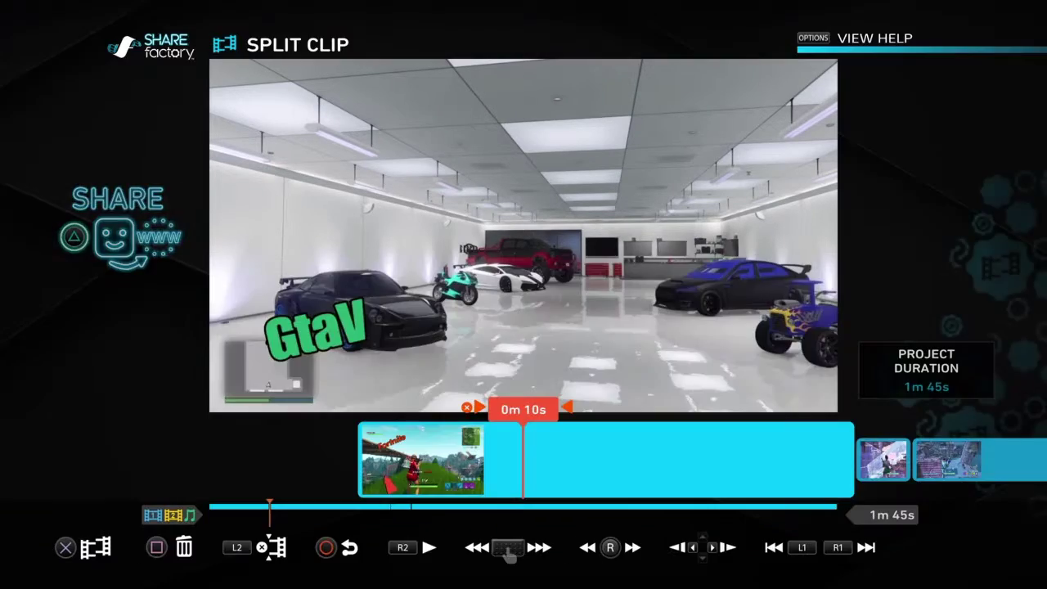
key(Right)
key(Return)
key(Return)
scroll(523, 459, right, 5)
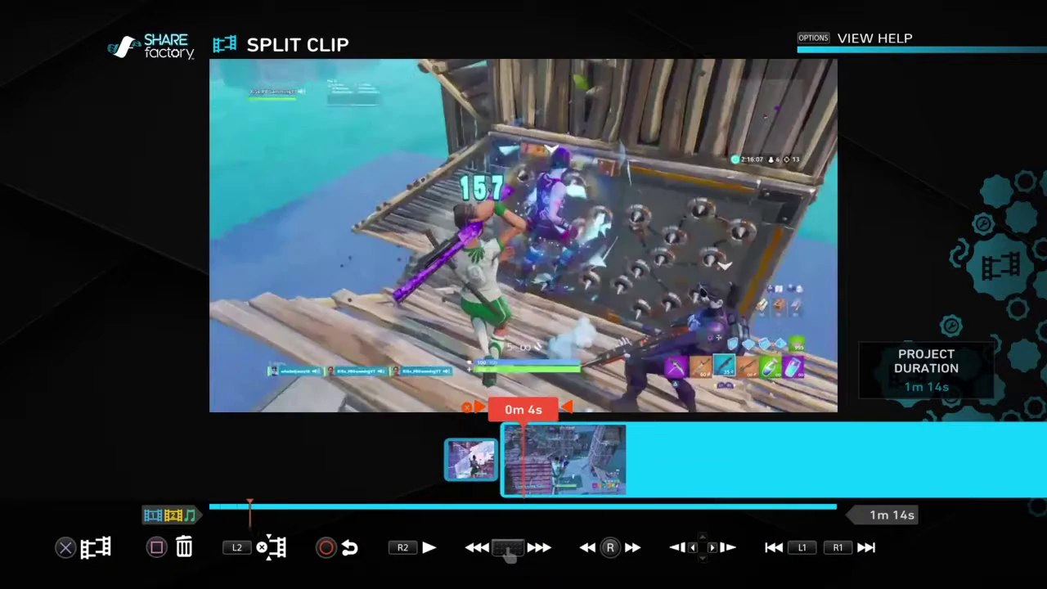
key(Right)
key(Left)
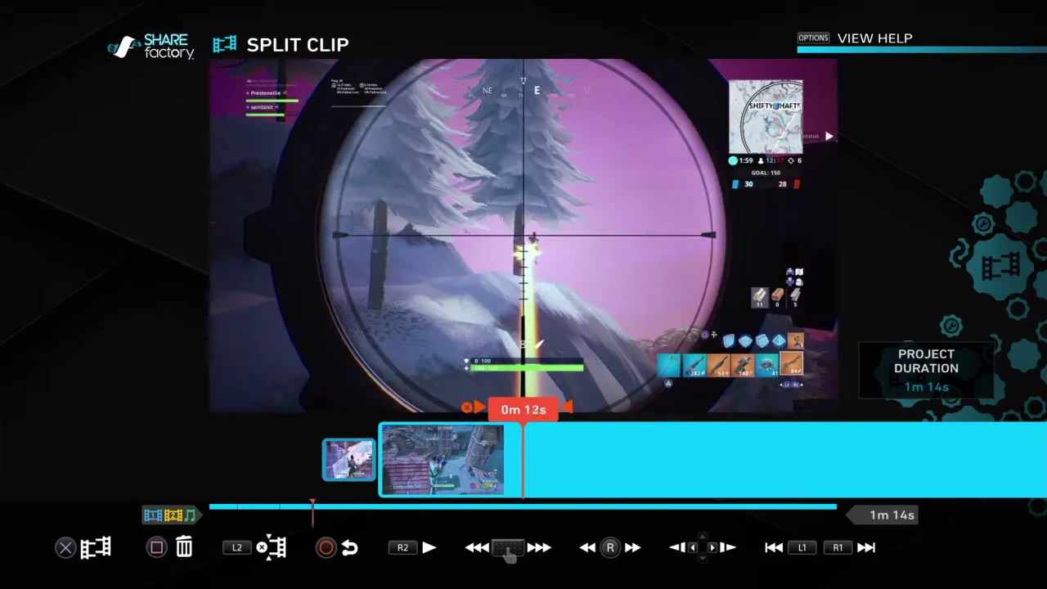
key(Escape)
key(Left)
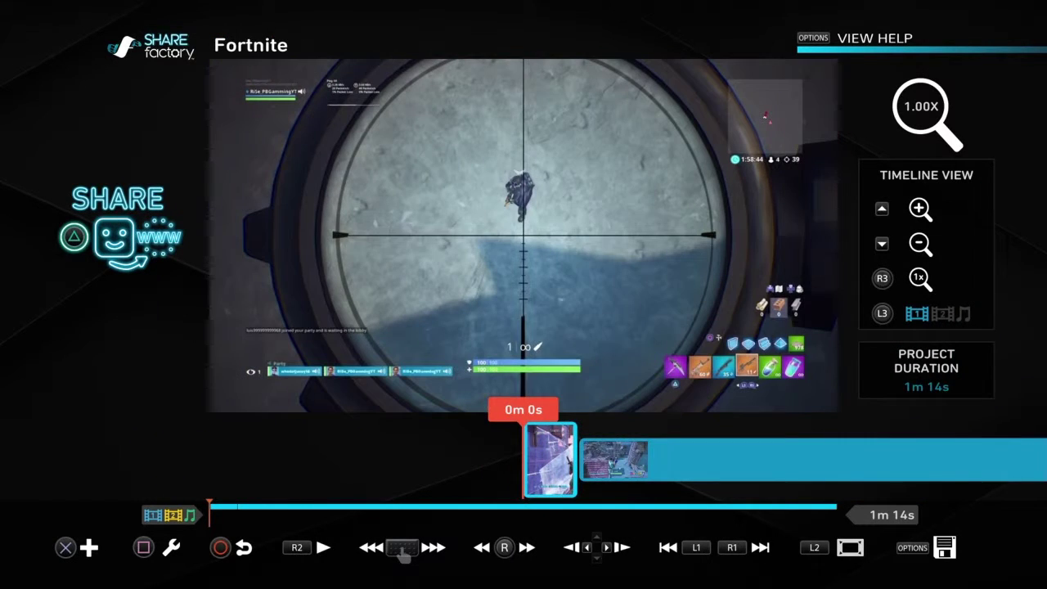
Open the music selection for the project and preview the track Gone Tomorrow (Xe-NONE Remix).
key(Return)
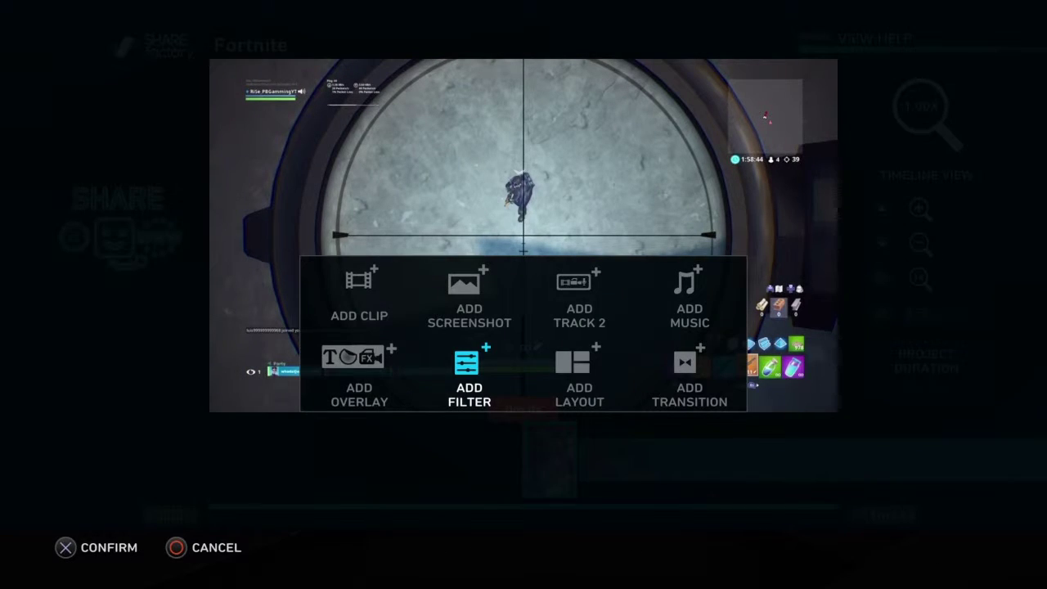
key(Return)
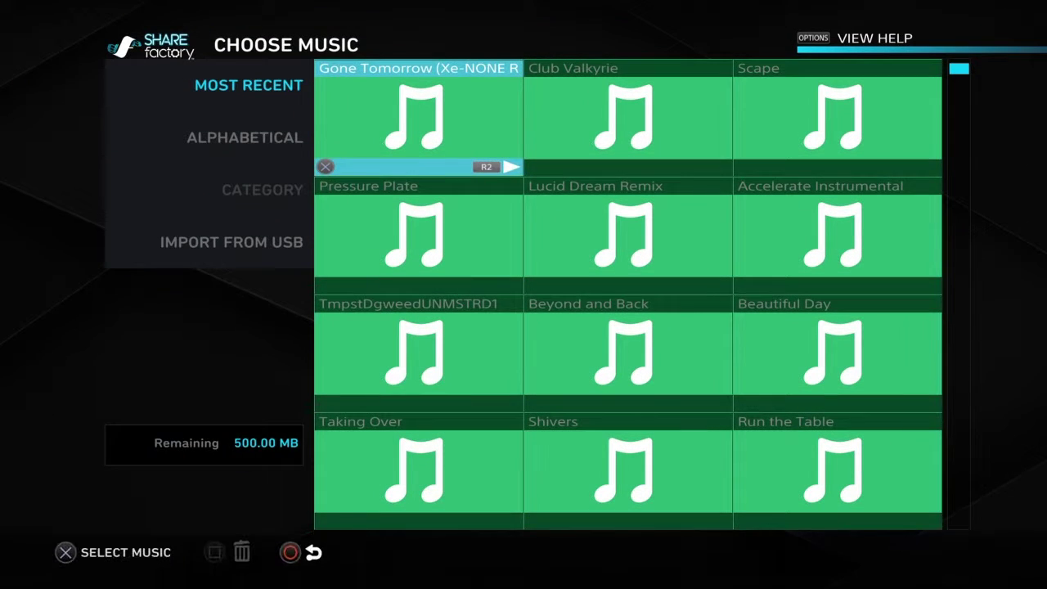
key(Down)
key(Down)
key(Up)
key(Down)
key(Up)
key(Left)
key(Down)
key(Up)
key(Right)
key(Up)
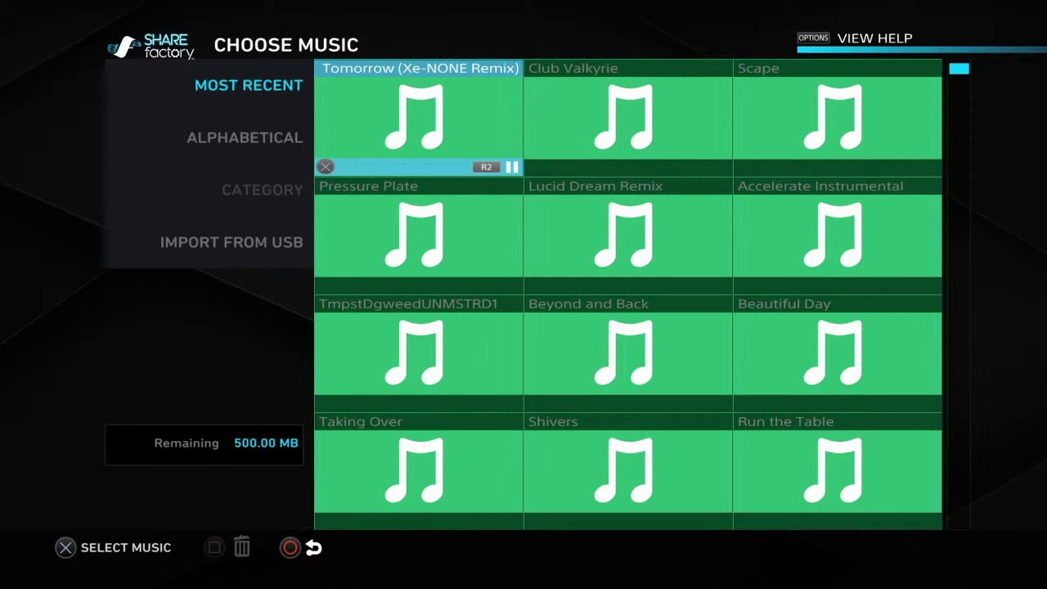
Listen to other music tracks, including Club Valkyrie, Beautiful Day and Lucid Dream Remix.
key(Right)
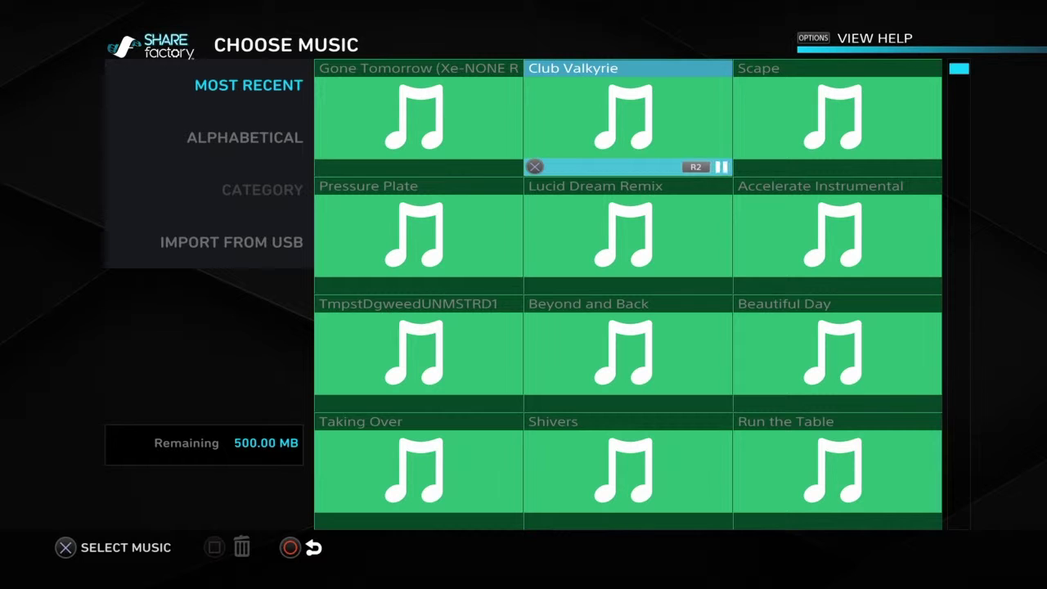
key(Down)
key(Left)
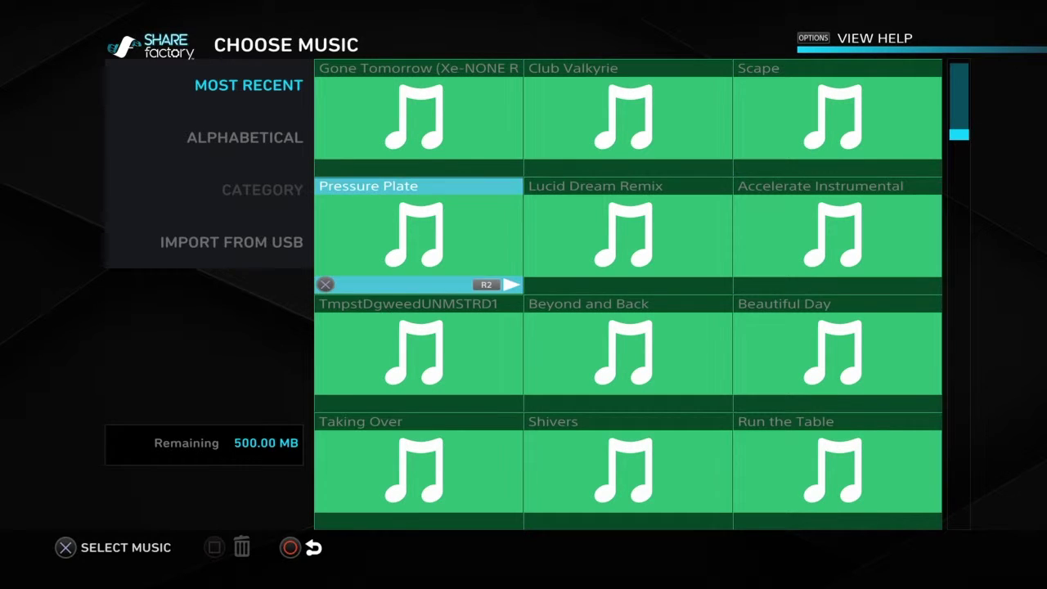
key(Right)
key(Left)
key(Down)
key(Right)
key(Down)
key(Right)
key(Up)
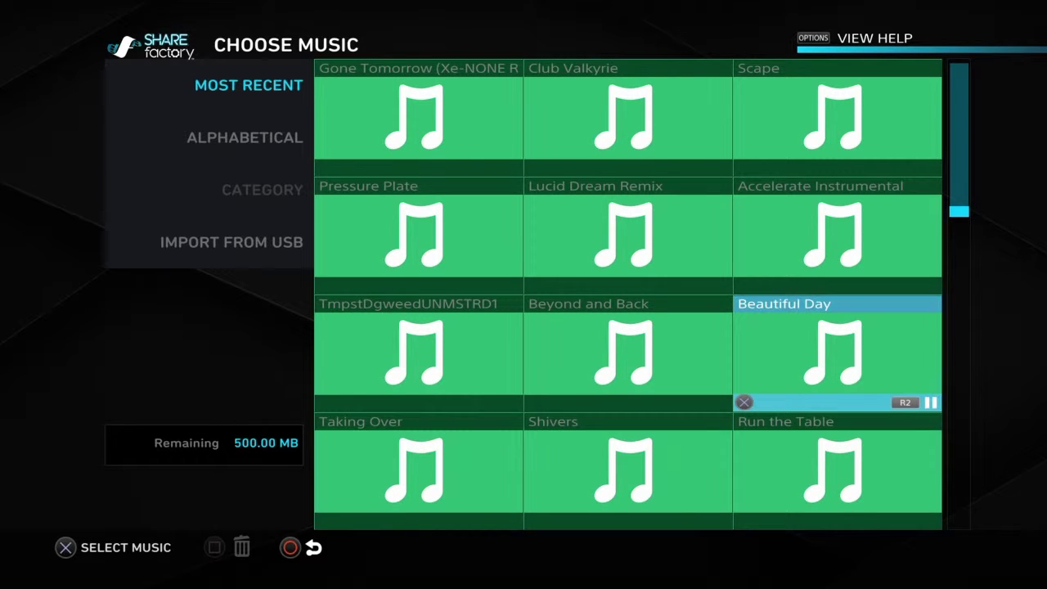
key(Left)
key(Up)
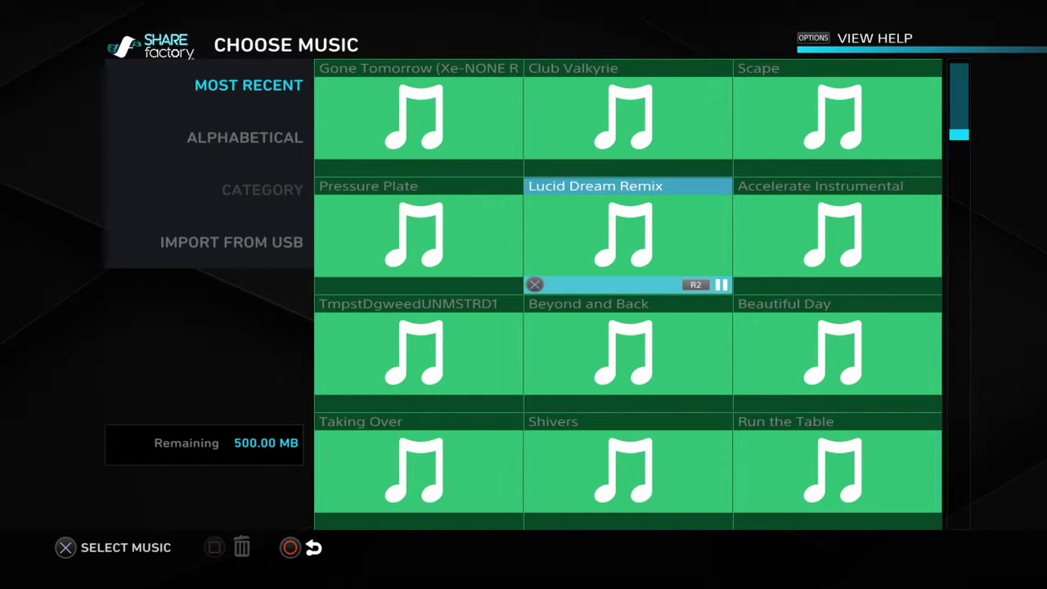
key(Left)
key(Right)
Open the music editor, look through the timeline back to its start, and leave the editor.
key(Return)
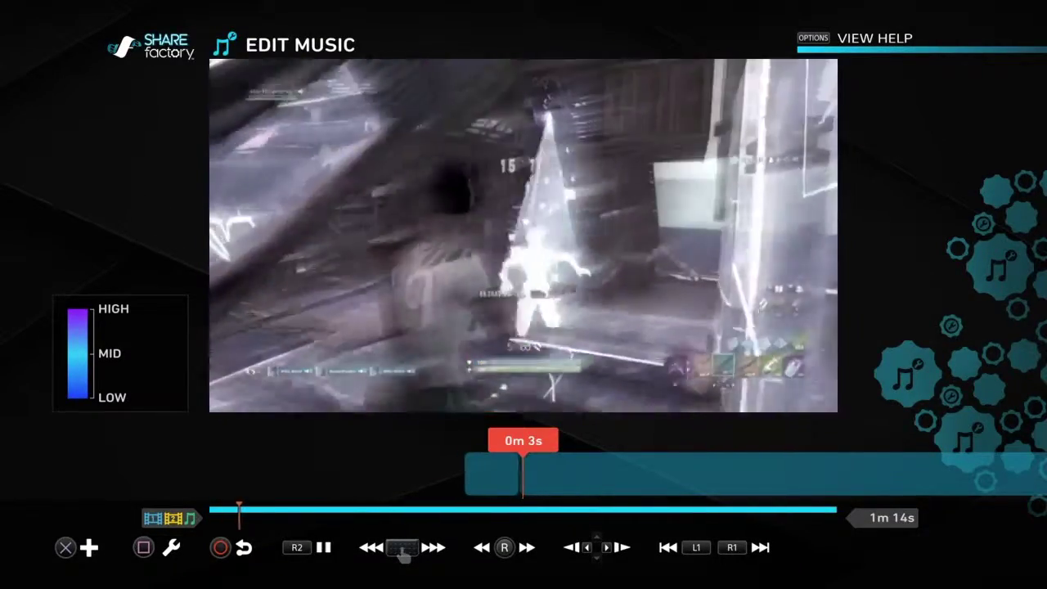
key(Right)
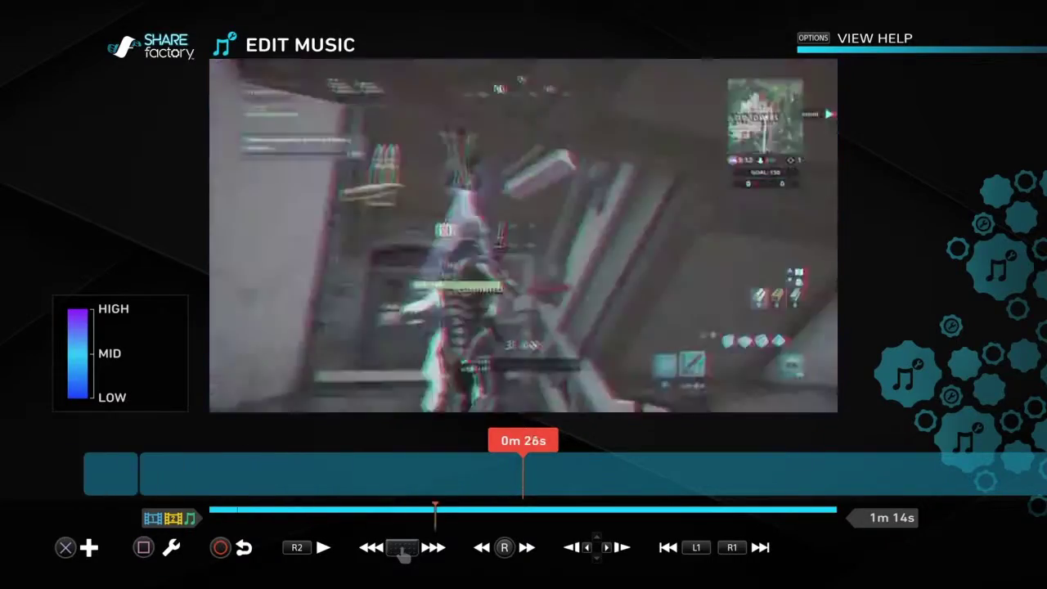
key(Left)
key(Left)
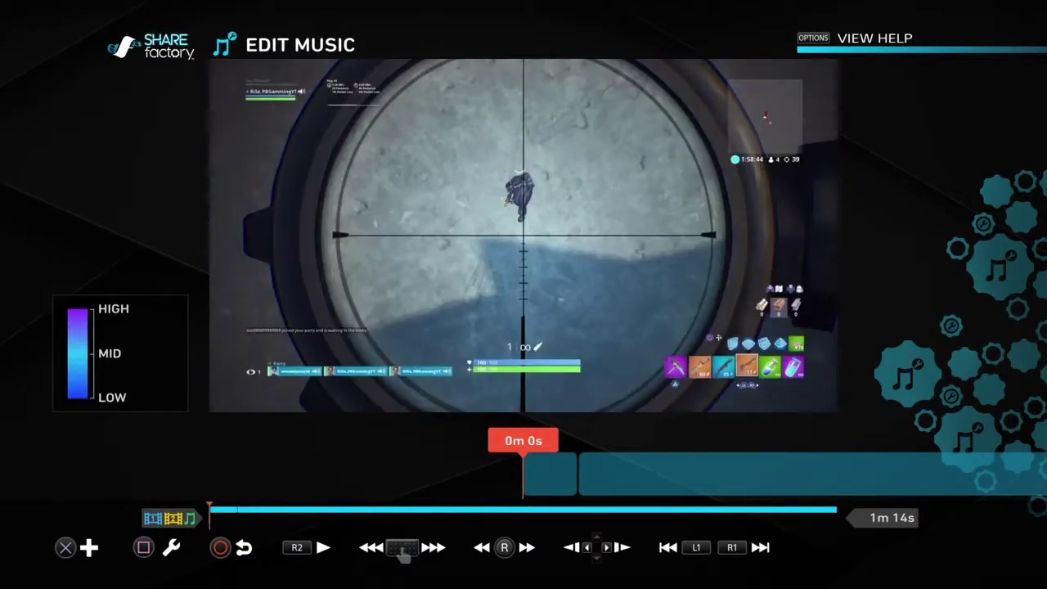
key(Escape)
key(Right)
key(space)
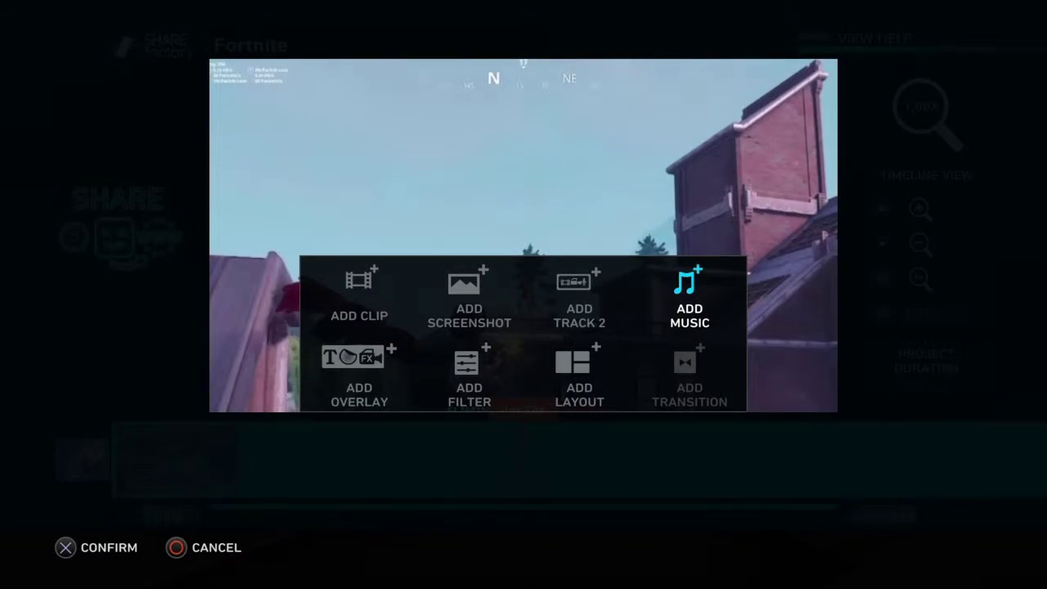
key(Escape)
key(Left)
key(s)
key(Right)
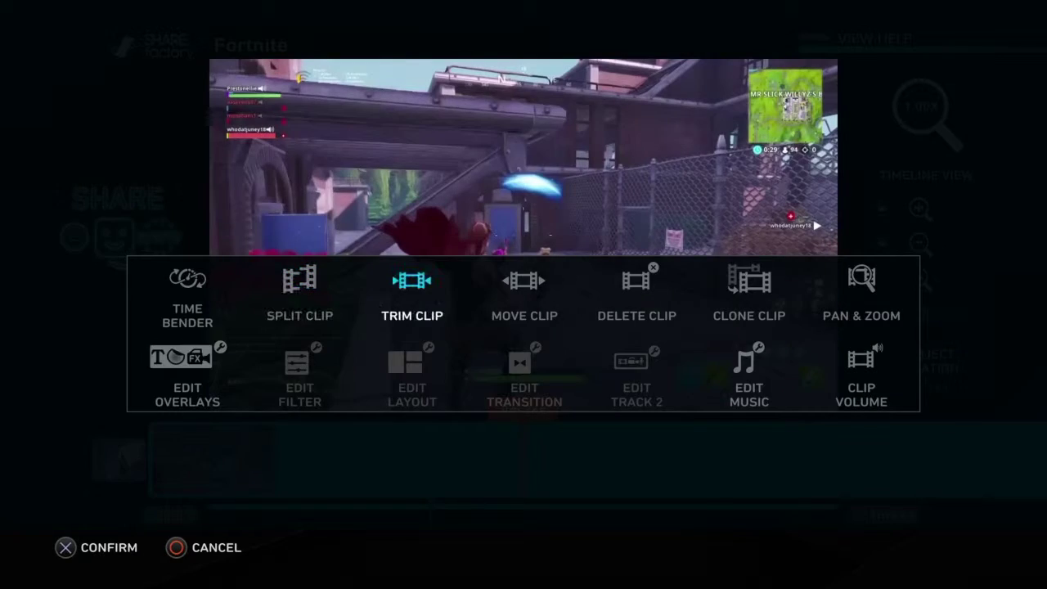
key(Return)
key(Right)
key(Escape)
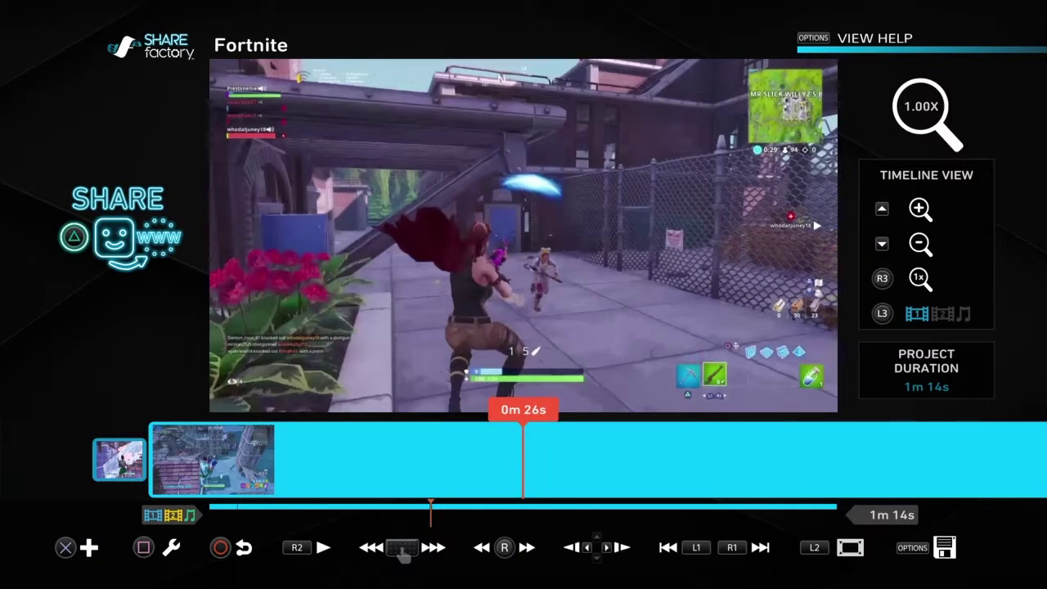
key(Return)
key(Escape)
Apply Pan & Zoom to the long clip at 244%, panning the frame onto the players in front of the blue door.
key(Return)
key(Return)
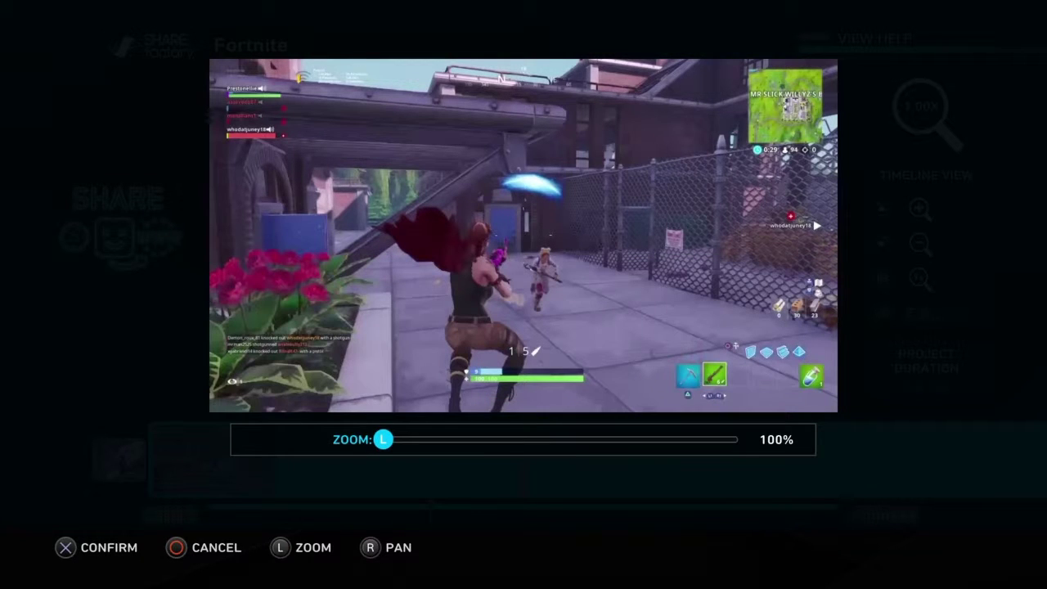
key(Right)
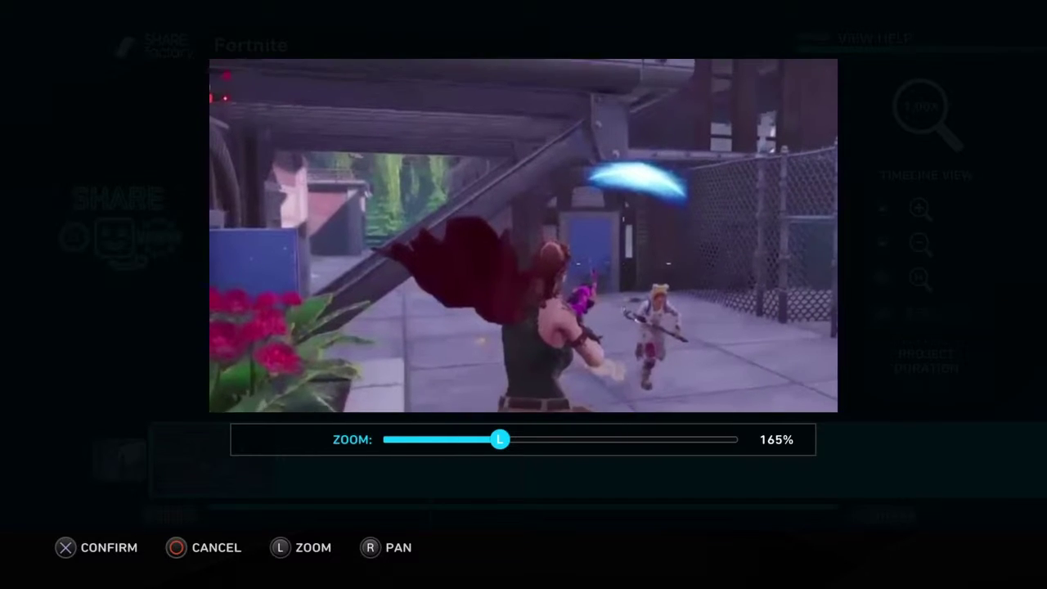
key(Right)
key(Up)
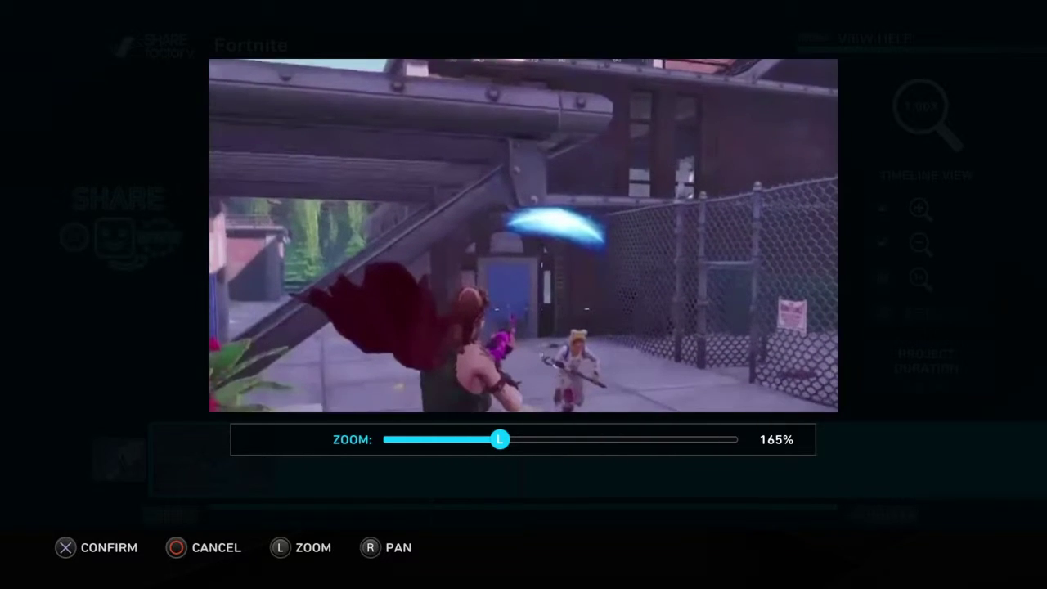
key(Right)
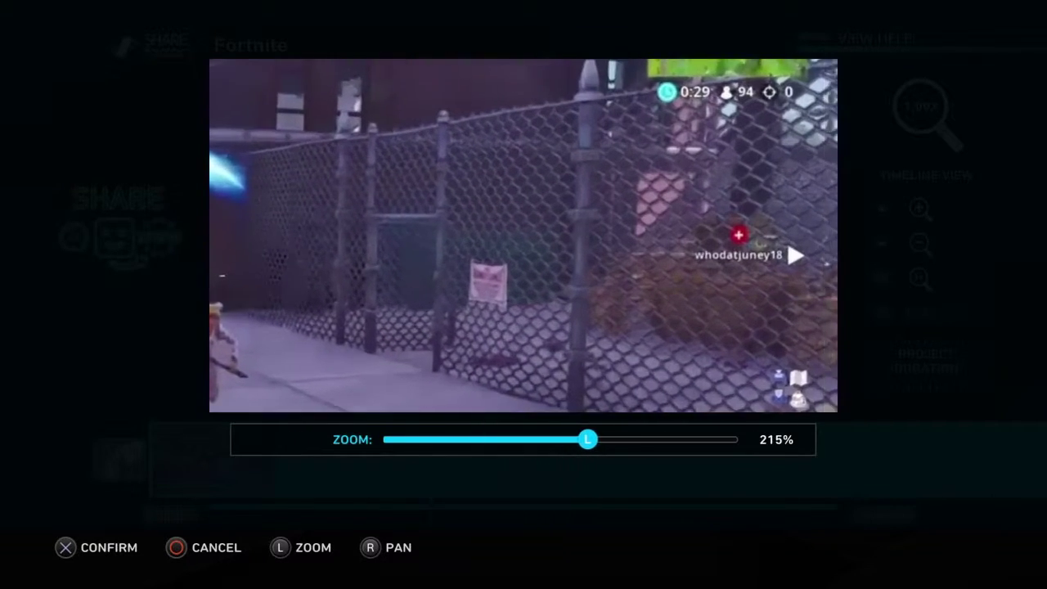
key(Right)
key(Left)
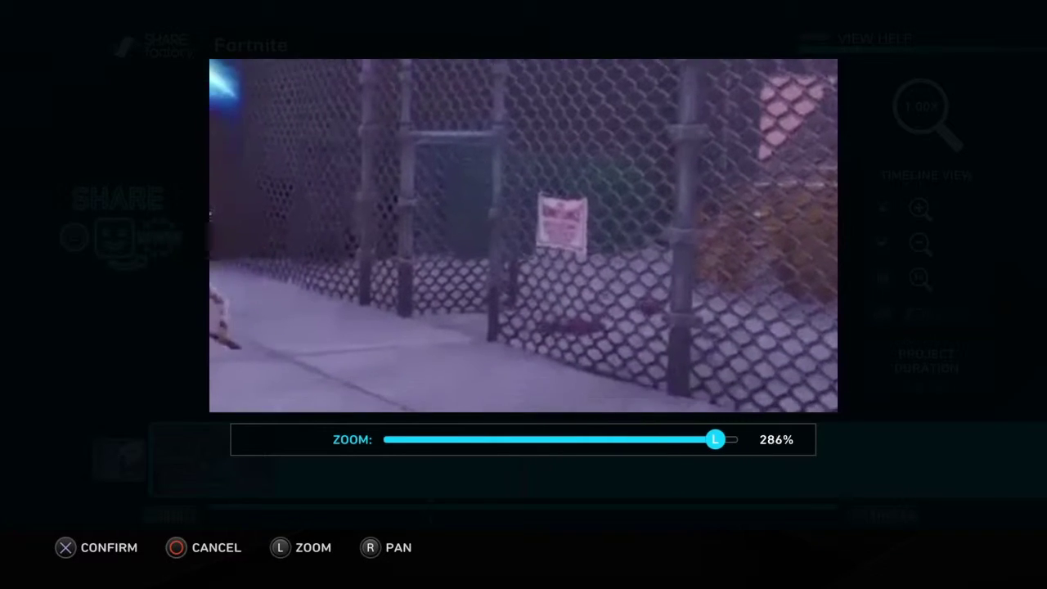
key(Left)
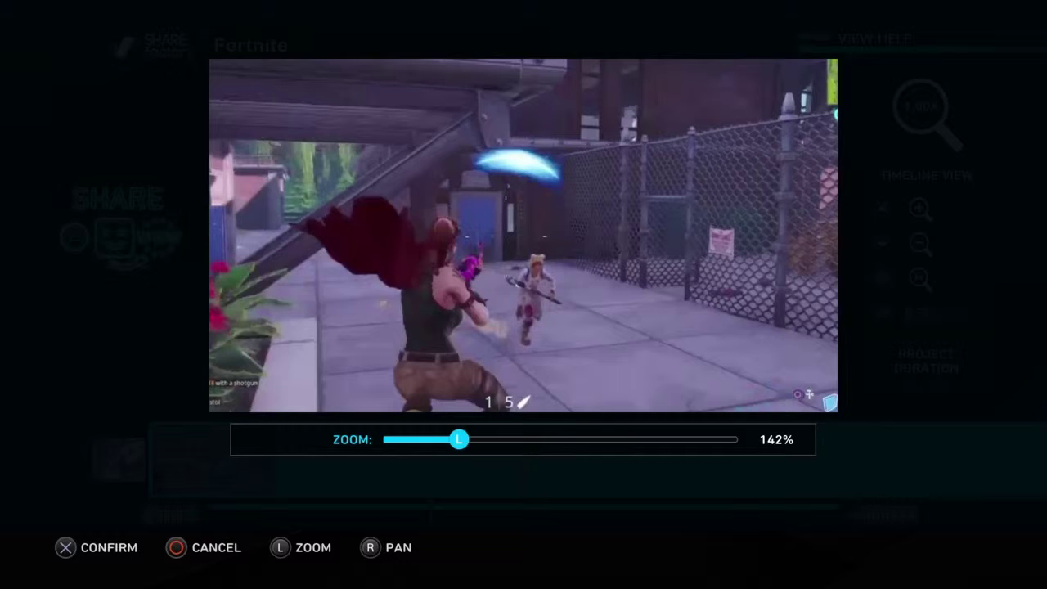
key(Right)
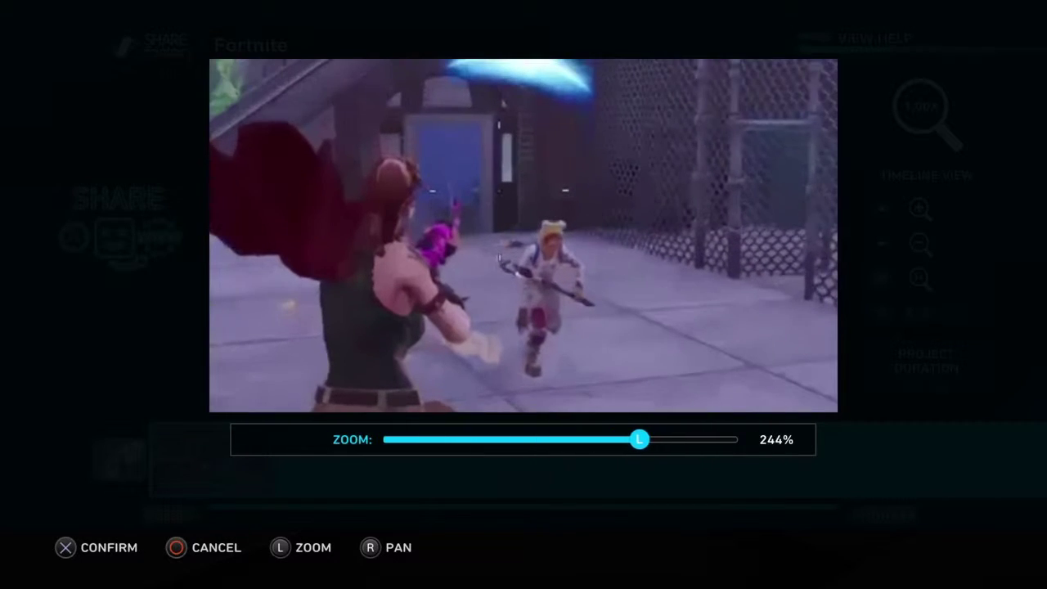
key(Return)
Preview the zoomed long clip between about 0m 14s and 0m 19s.
key(Left)
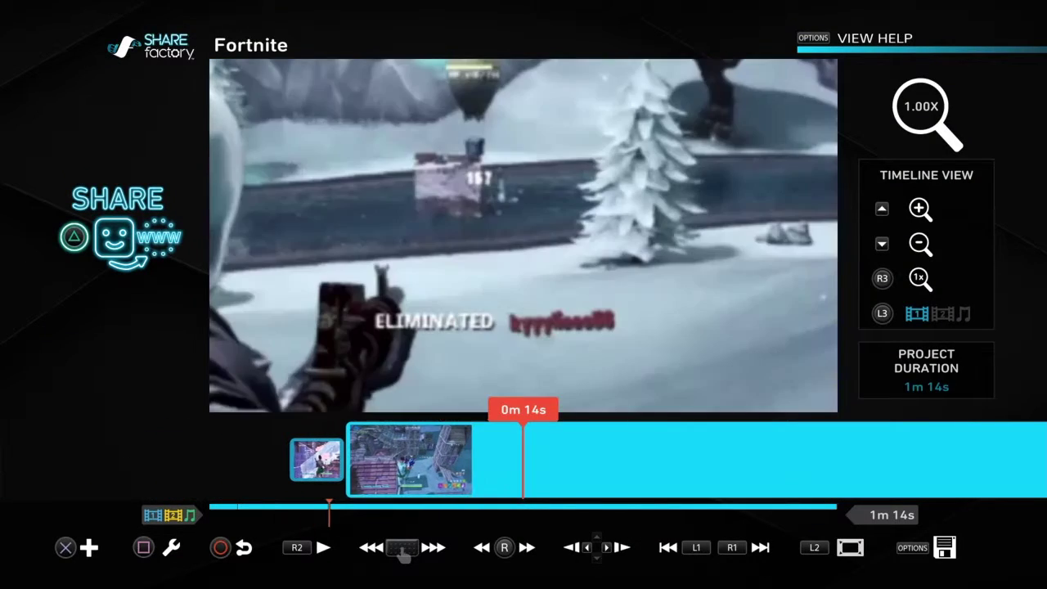
key(space)
key(space)
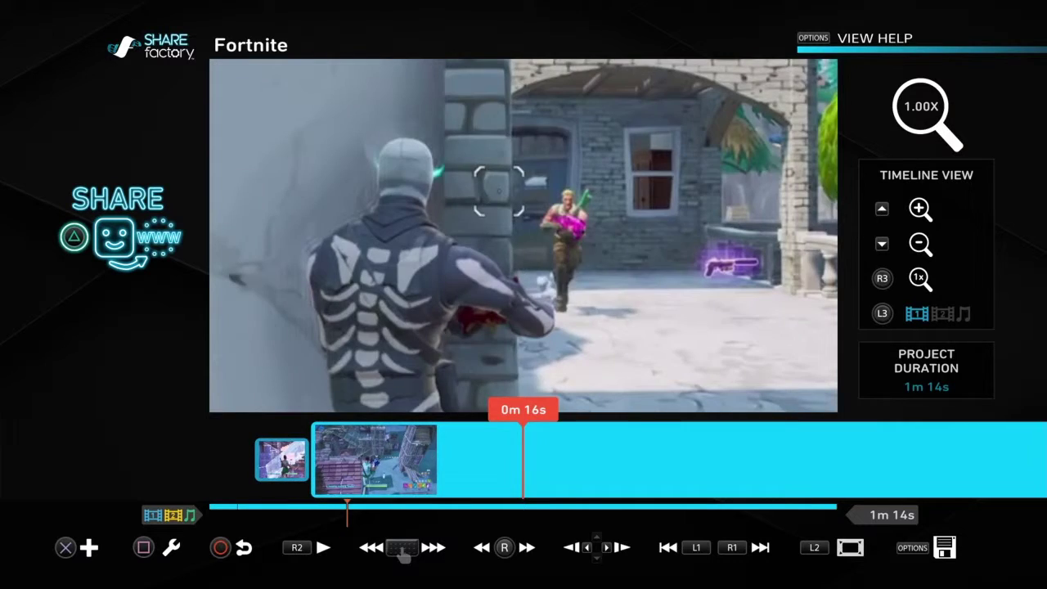
key(Right)
key(Right)
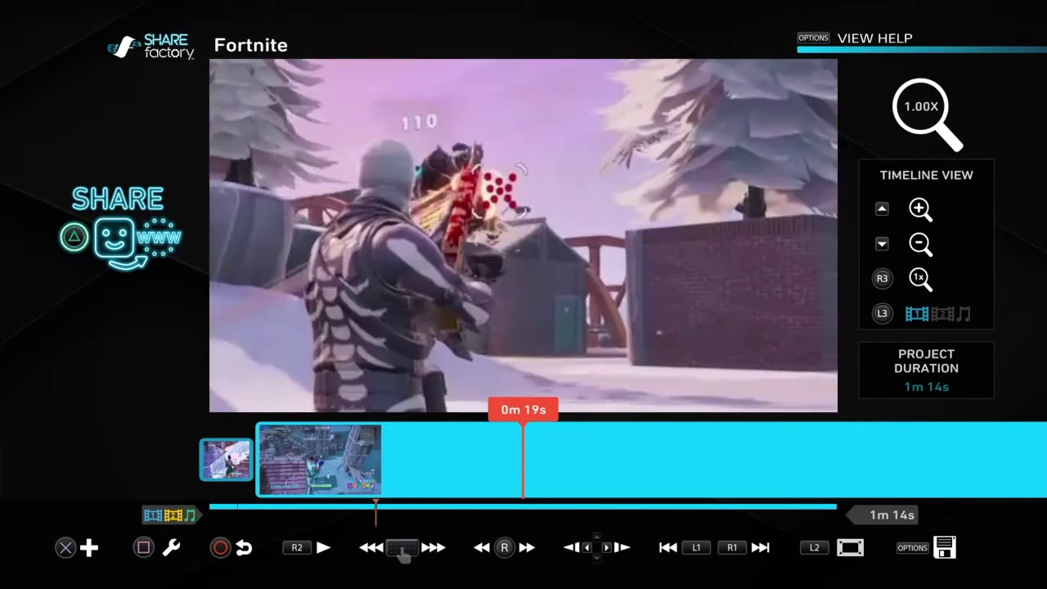